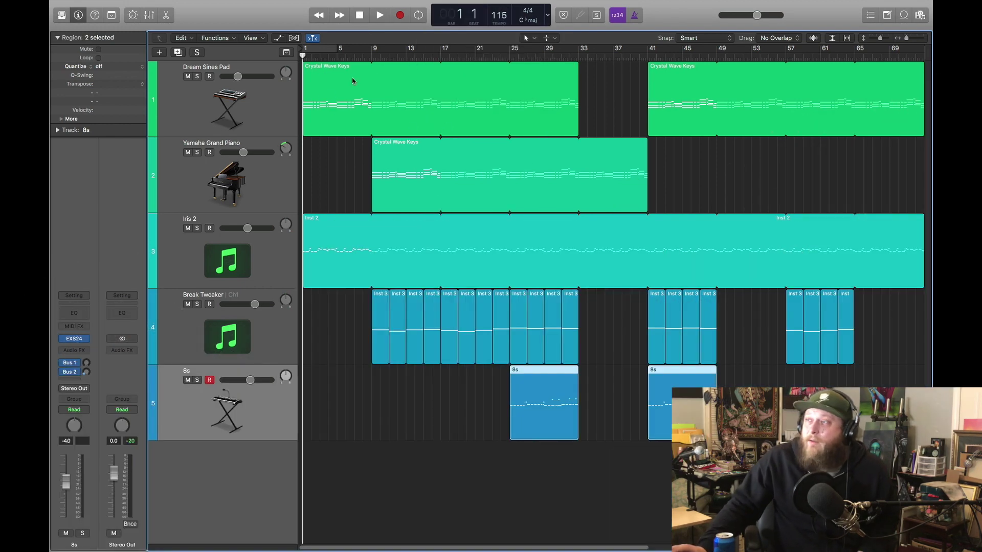
Solo the Dream Sines Pad track and play its opening bars, then return the playhead to the song's start.
click(262, 92)
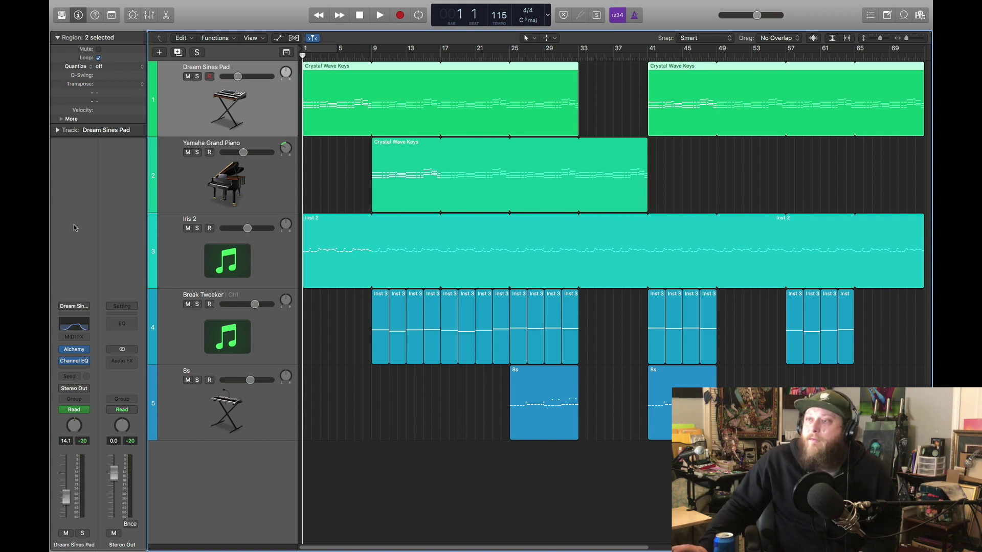
mouse_move(198, 2)
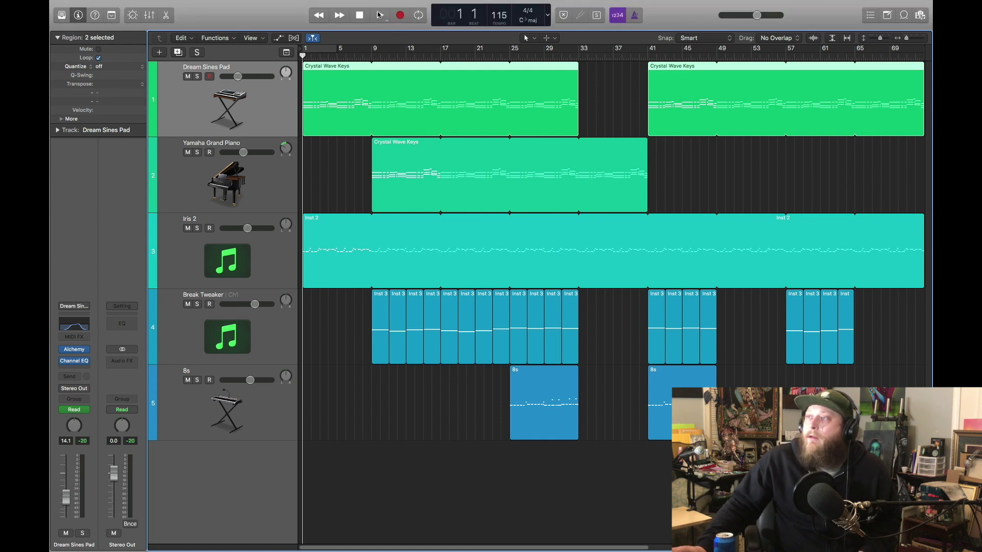
click(198, 76)
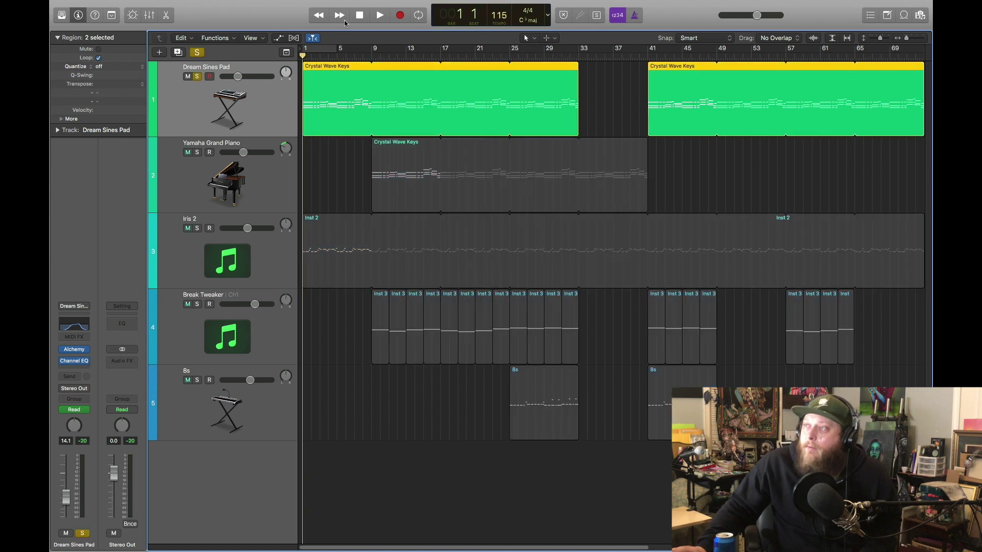
click(380, 15)
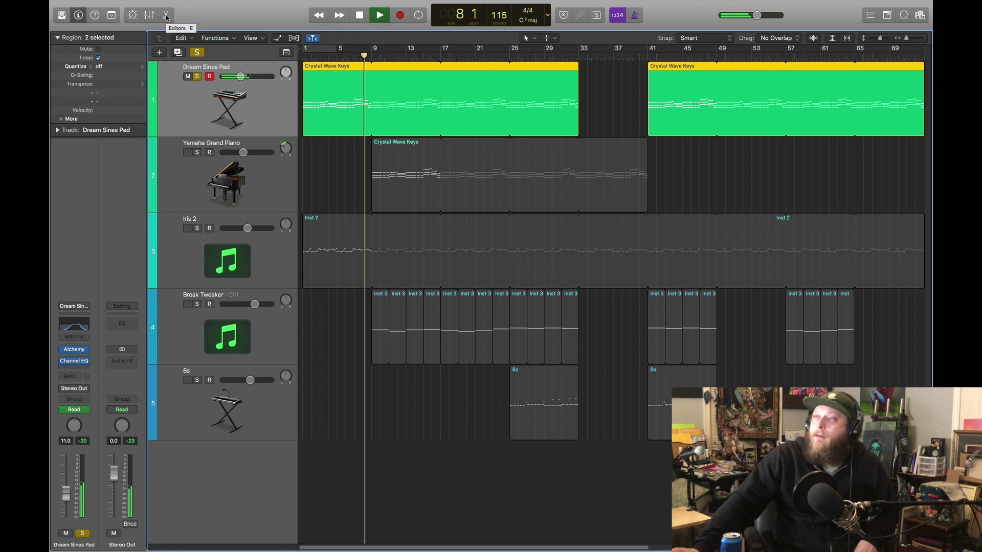
click(361, 15)
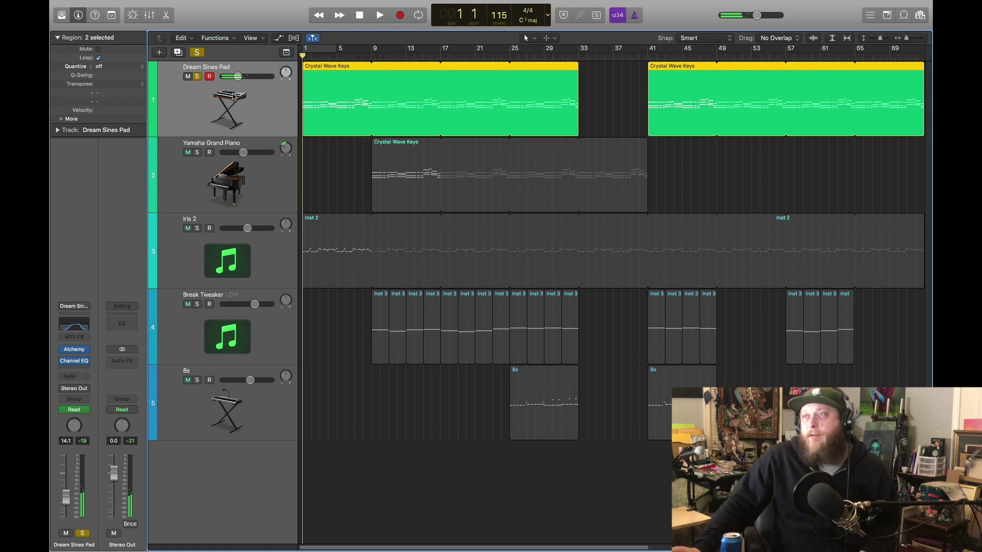
Show the Dream Sines Pad notes in the Piano Roll editor, zoomed out to about five bars.
click(166, 15)
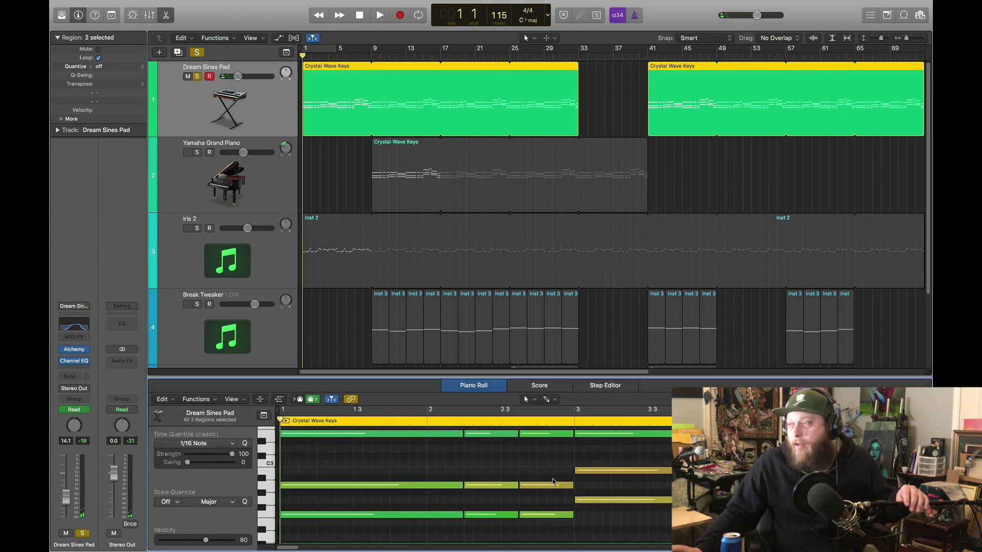
key(super+Up)
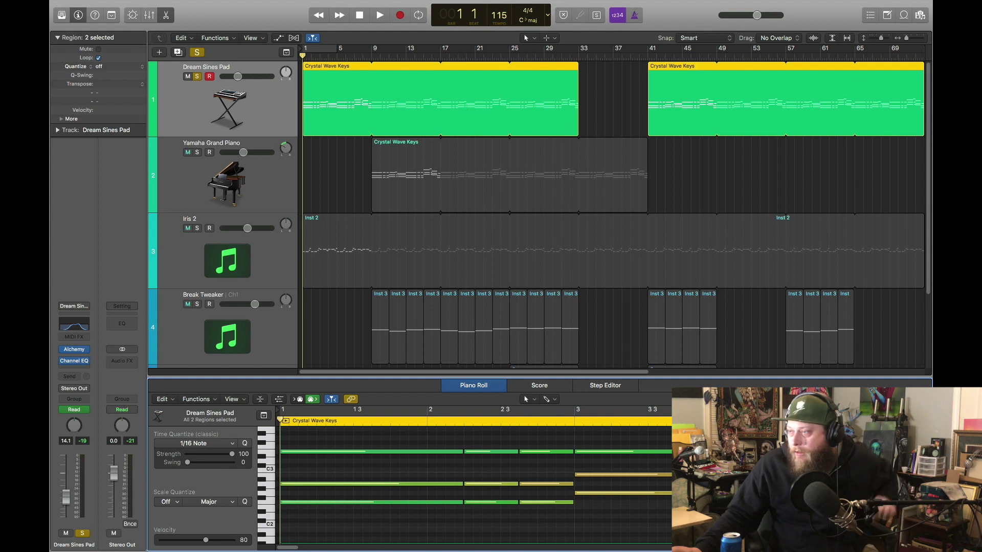
key(super+Left)
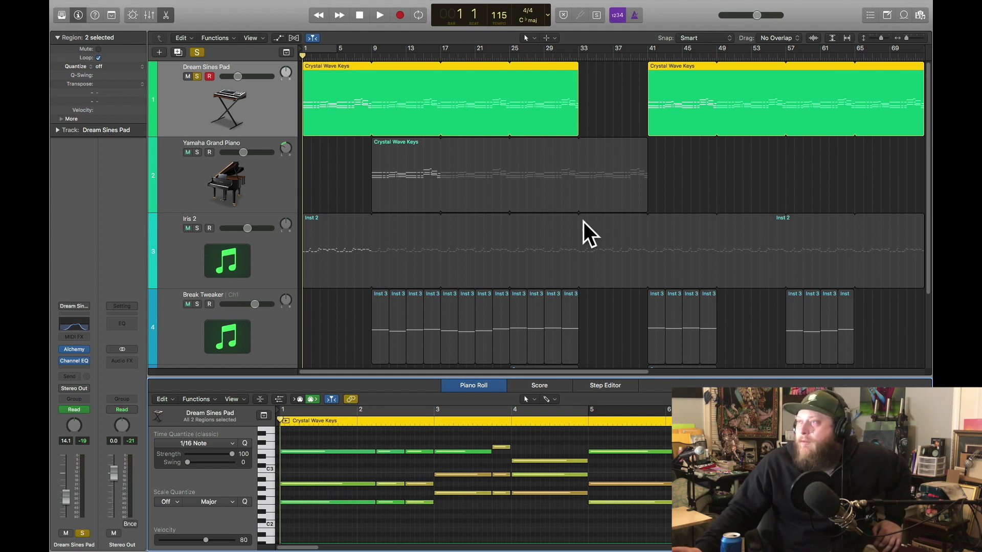
Select the Yamaha Grand Piano track and show its patch in the sound library.
click(238, 144)
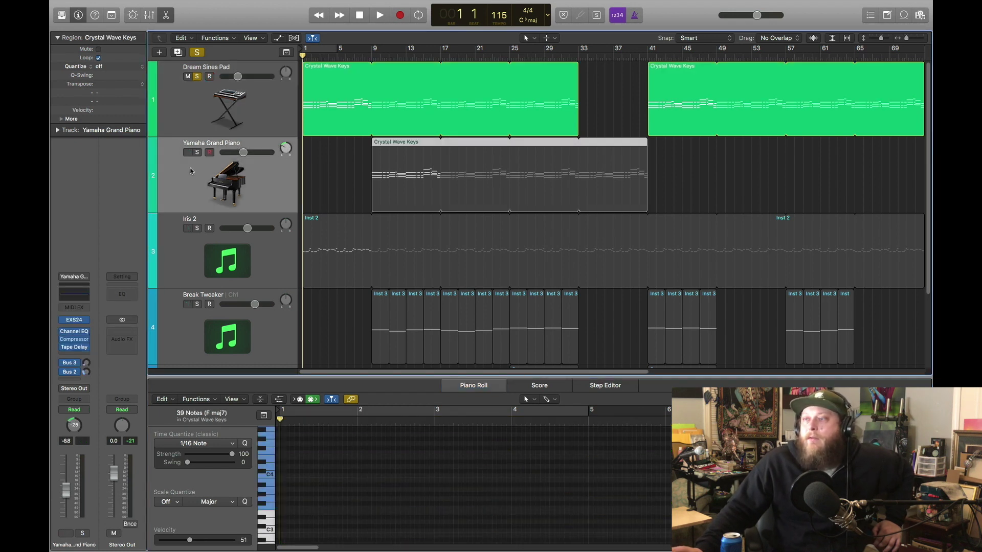
click(61, 16)
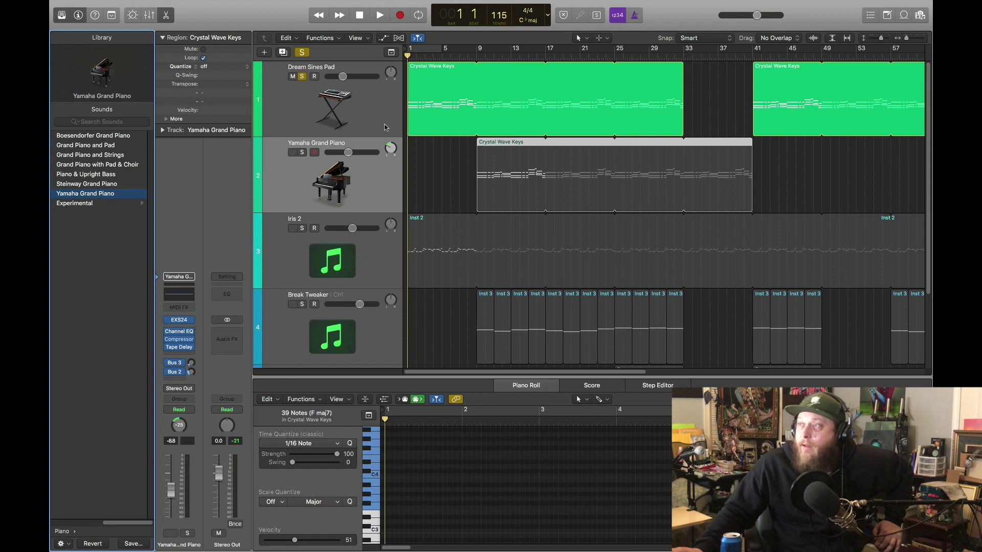
Place the playhead at bar 9, solo the Yamaha Grand Piano track and take Dream Sines Pad out of solo.
click(478, 58)
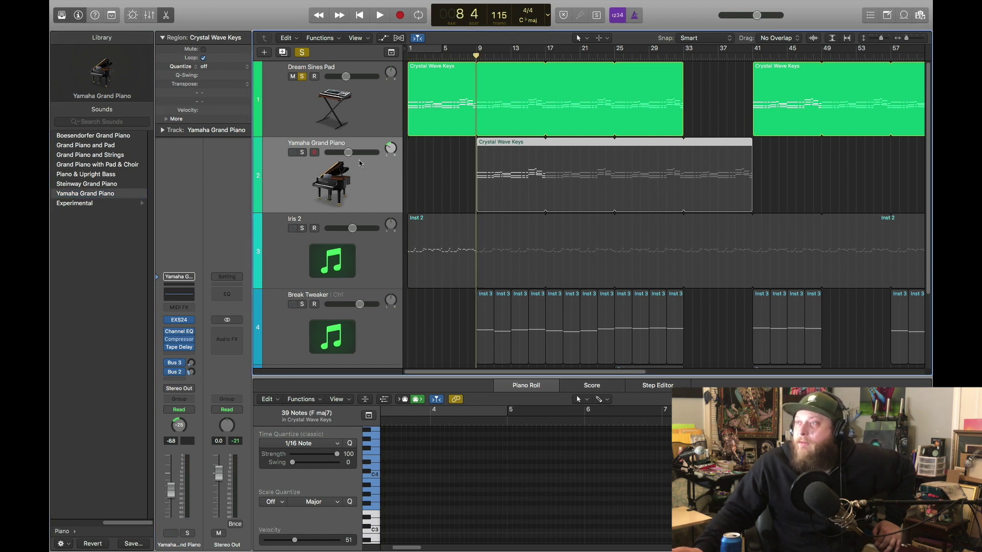
click(303, 152)
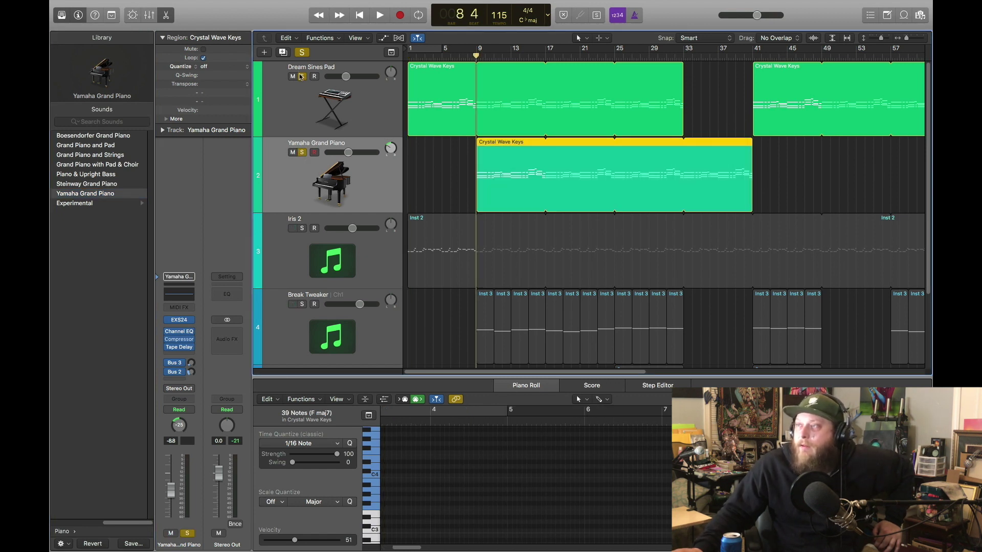
click(301, 76)
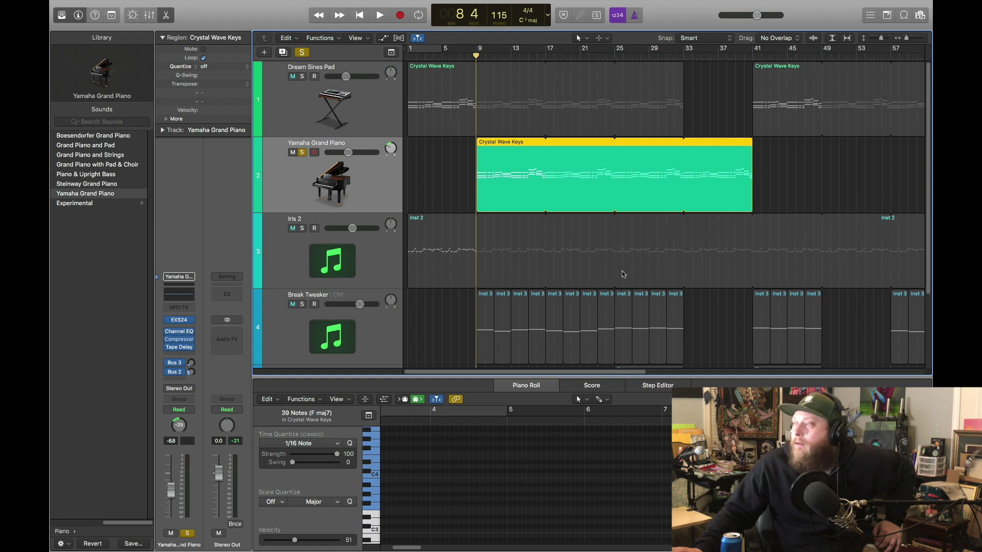
Inspect the piano track's Tape Delay settings, and play the soloed piano part from bar 9 to about bar 17.
click(180, 349)
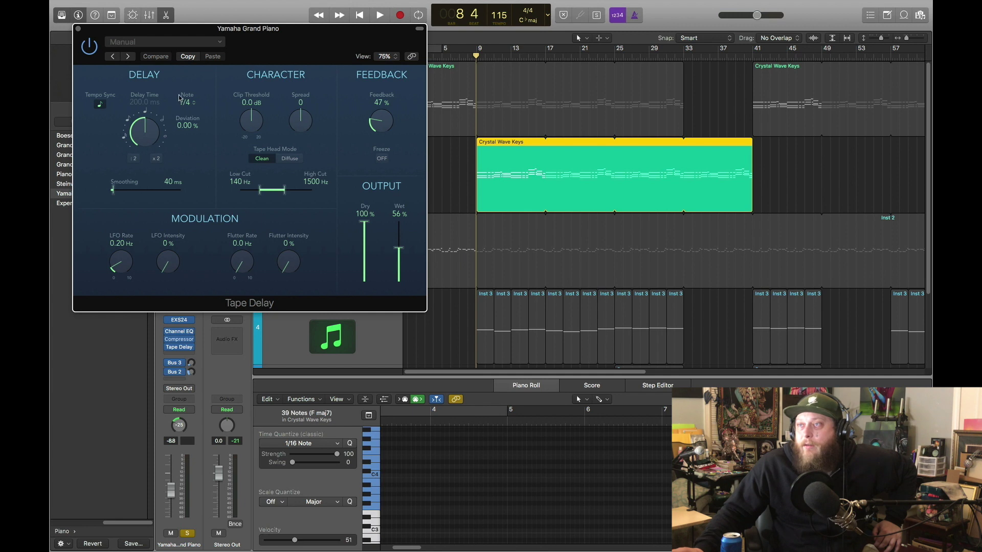
click(78, 30)
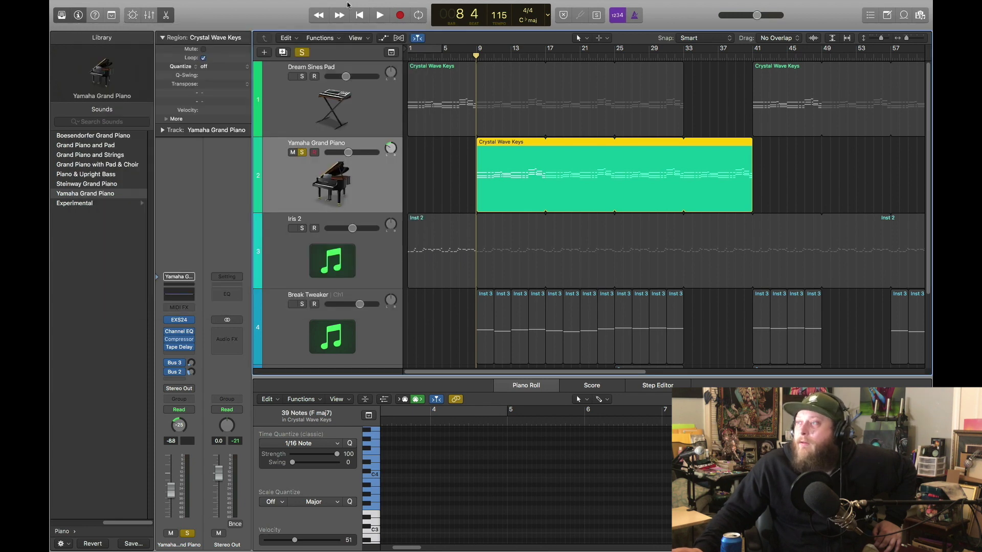
click(380, 15)
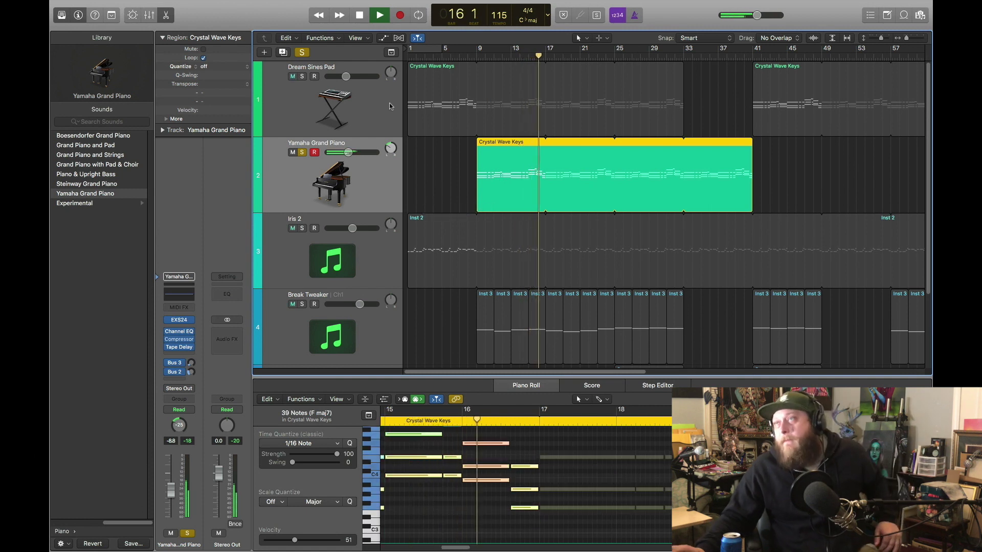
click(359, 20)
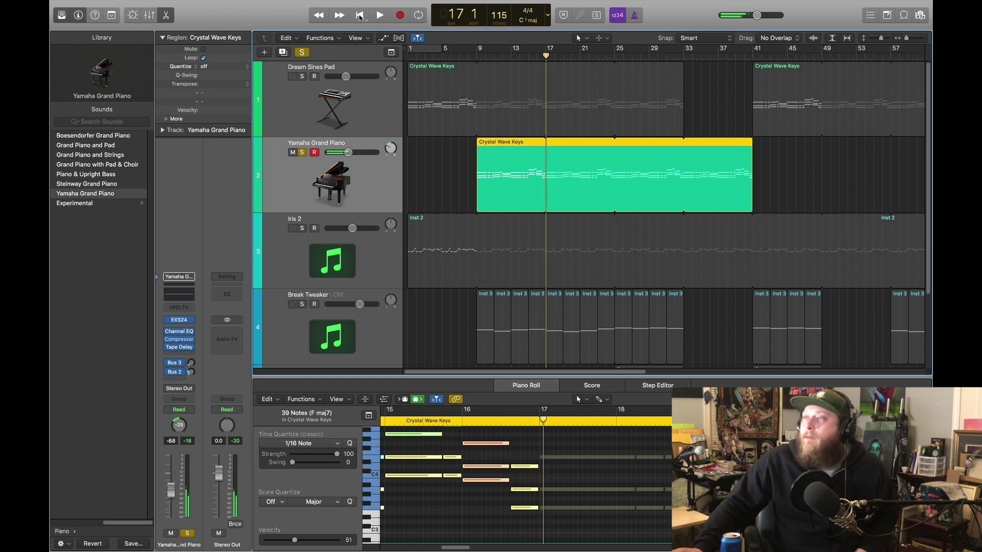
Add Dream Sines Pad to the solo and play it with the piano from bar 8, returning to the song's start.
click(302, 76)
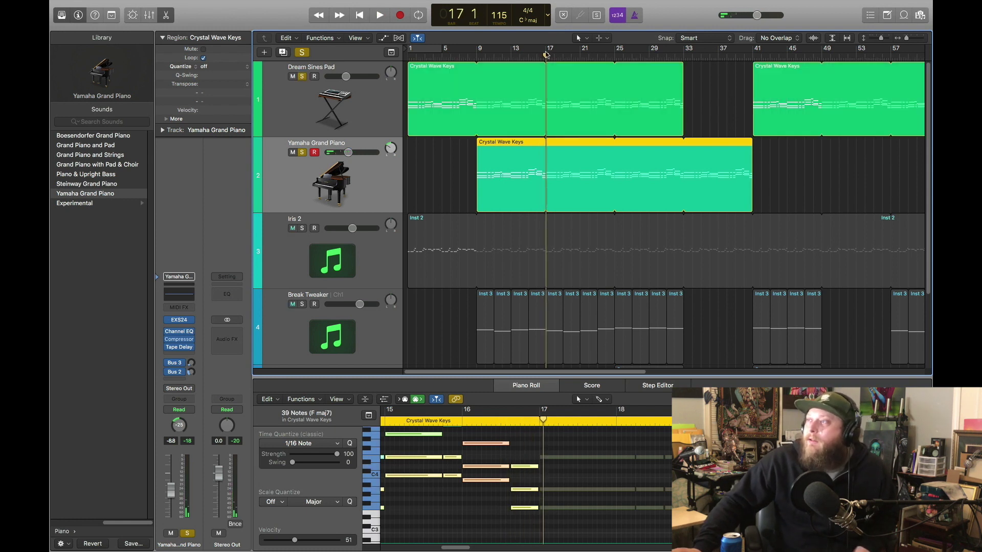
drag(547, 55, 467, 67)
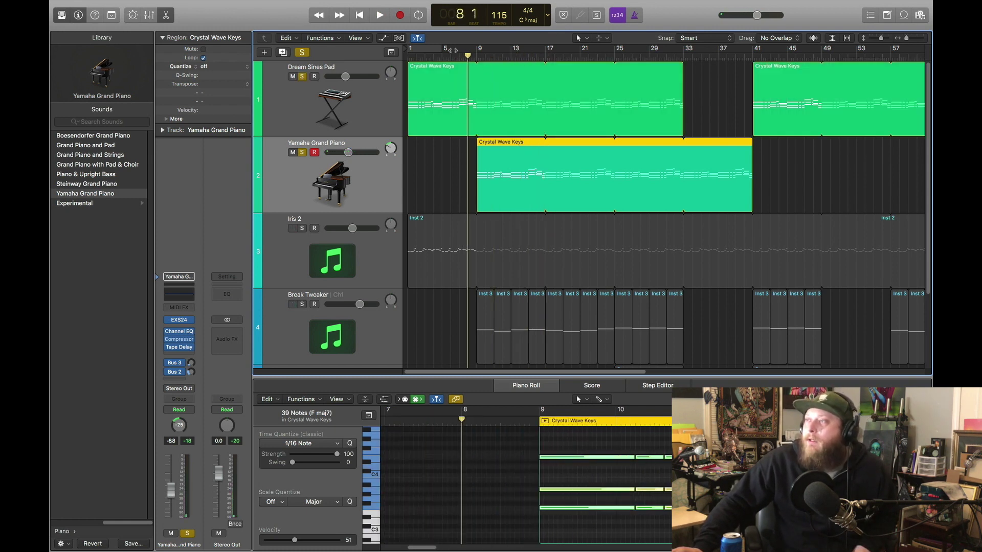
click(380, 14)
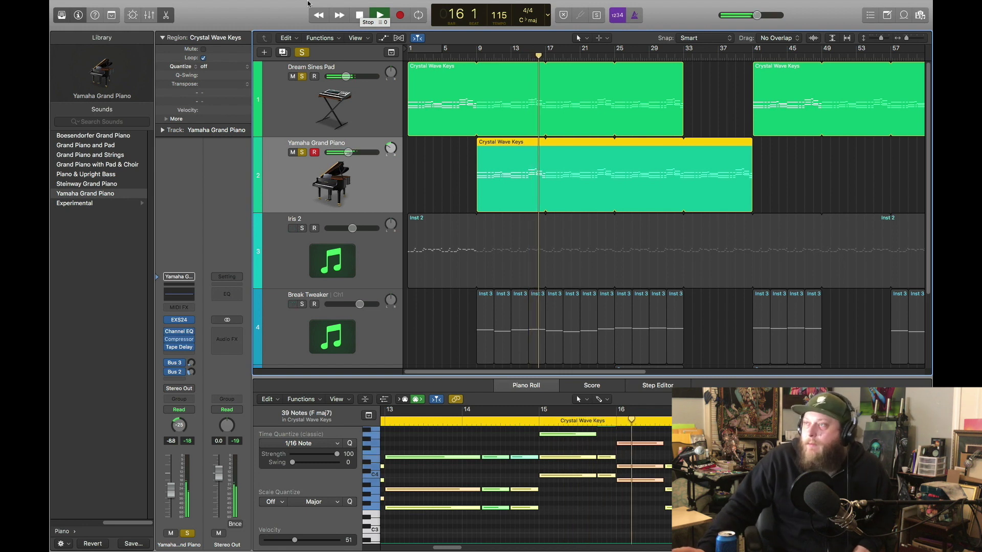
click(360, 15)
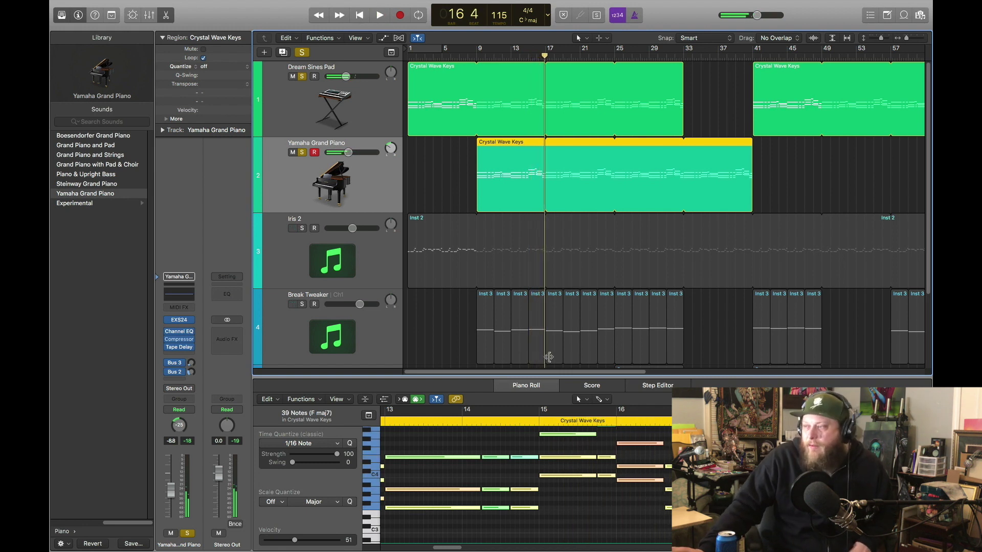
click(361, 15)
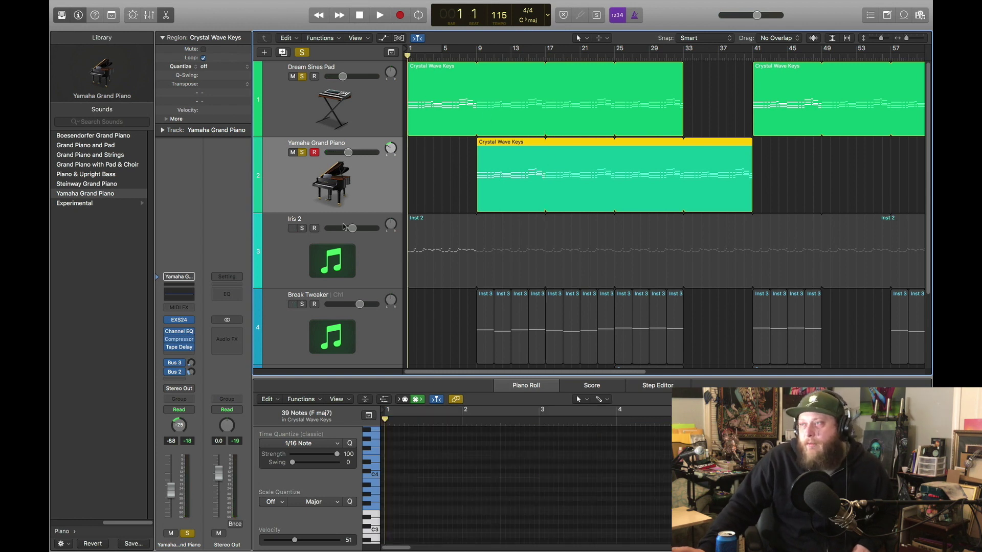
Take the Yamaha Grand Piano out of solo and solo the Iris 2 track instead.
click(334, 296)
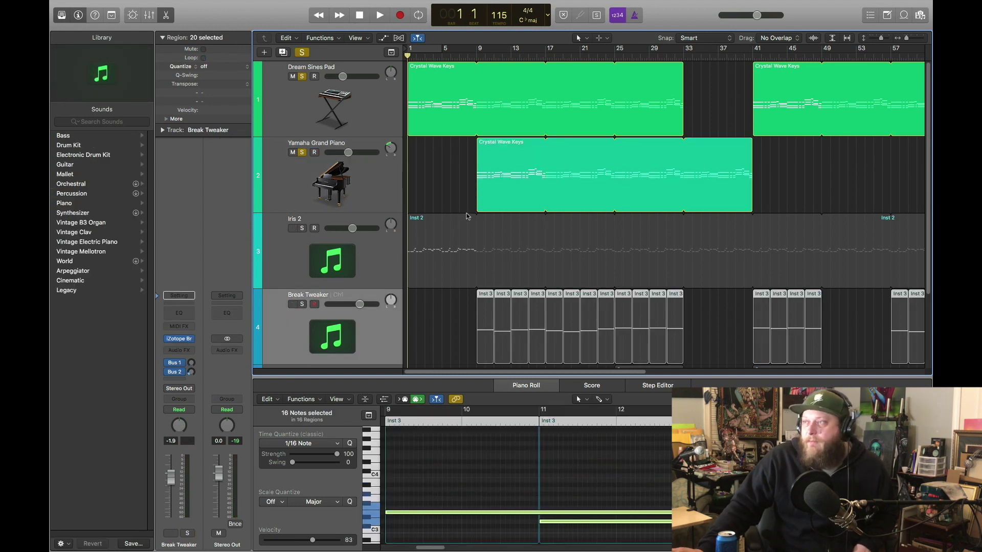
scroll(422, 229, down, 3)
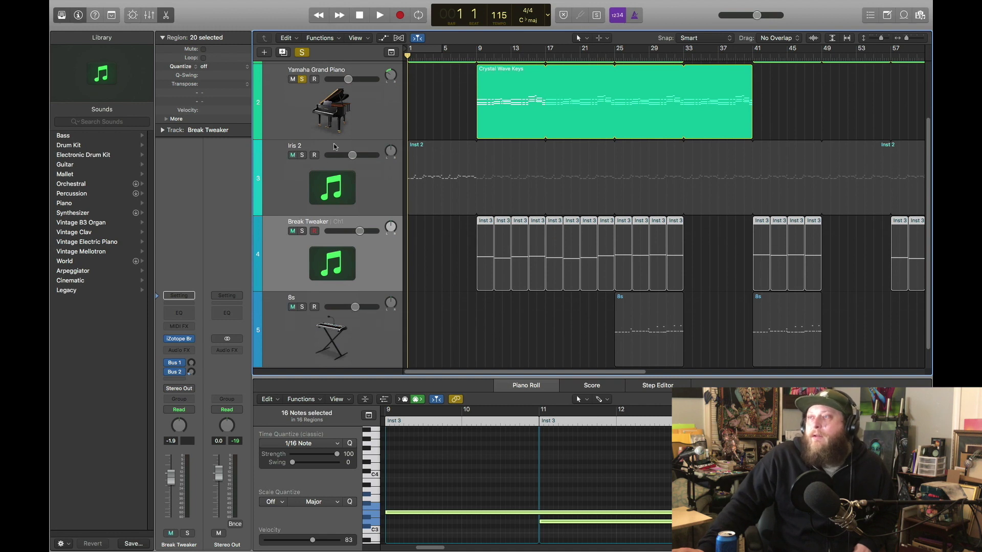
click(333, 147)
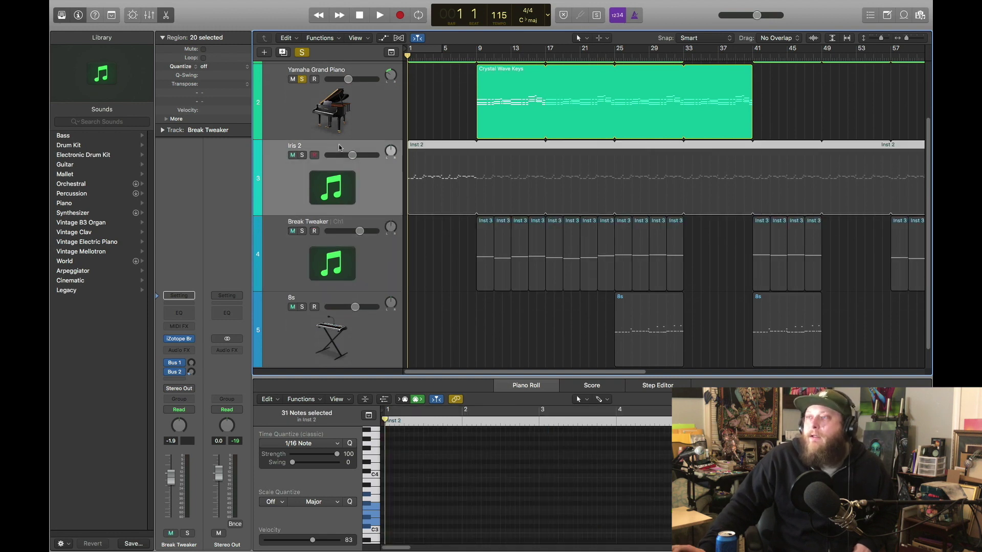
click(302, 80)
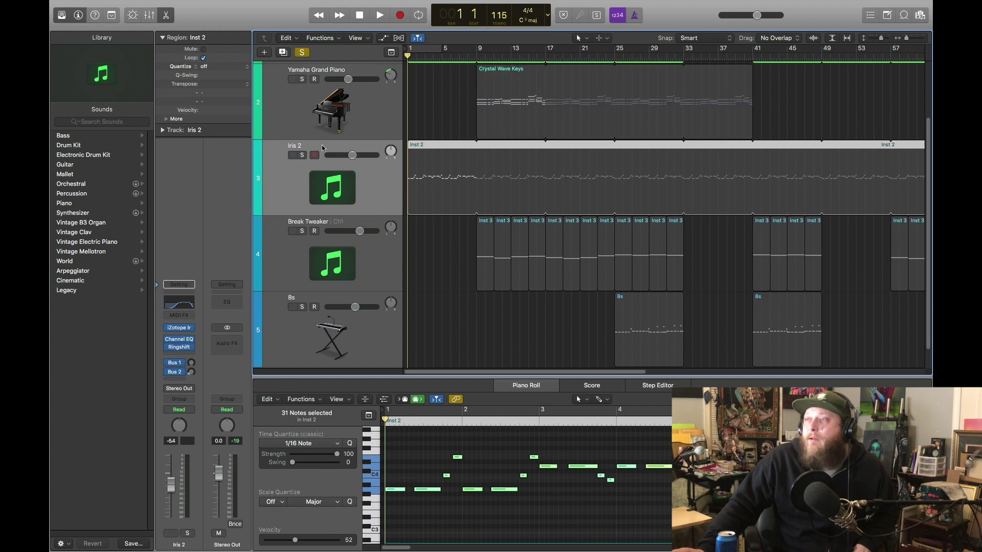
click(303, 155)
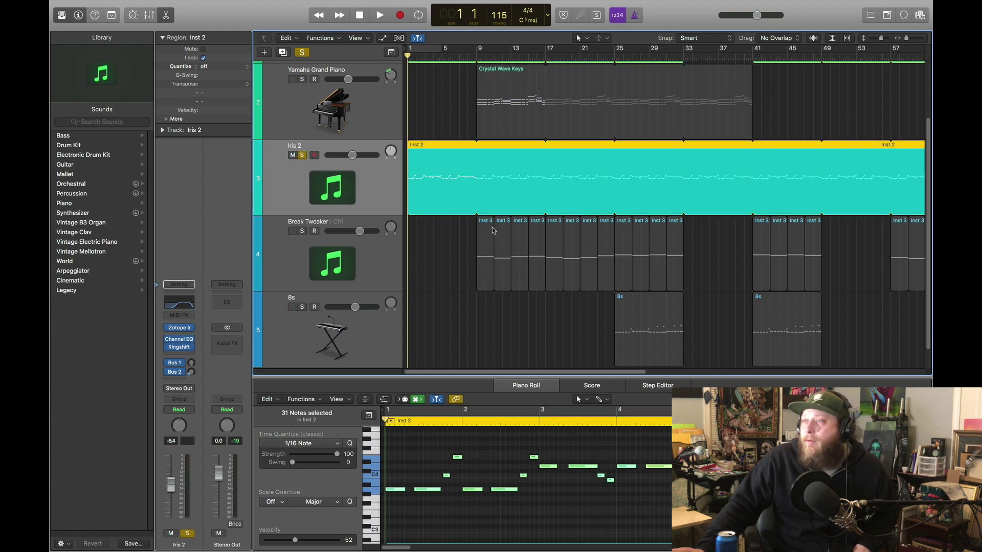
Open the iZotope Iris 2 instrument on its track and play the song's opening bars, returning to the start.
click(180, 328)
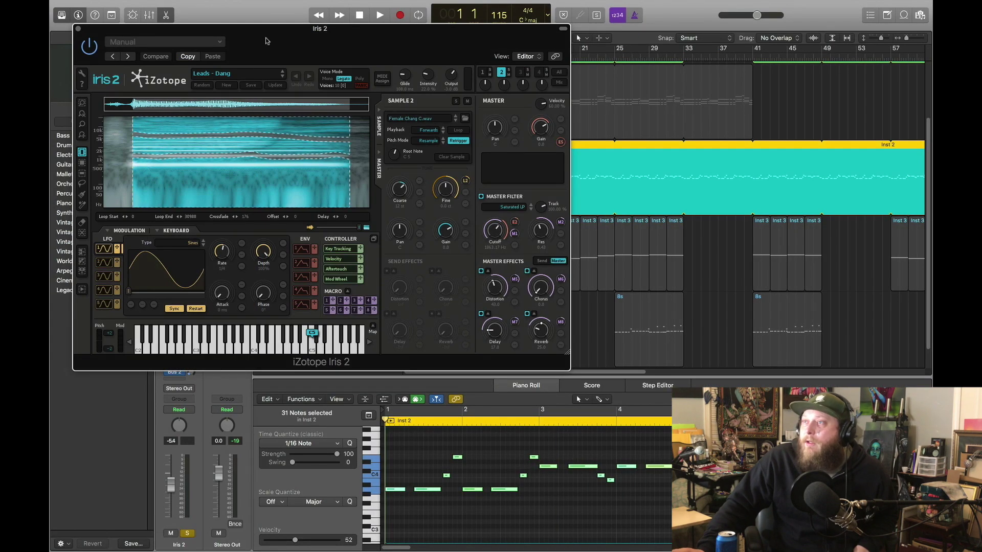
drag(266, 41, 292, 76)
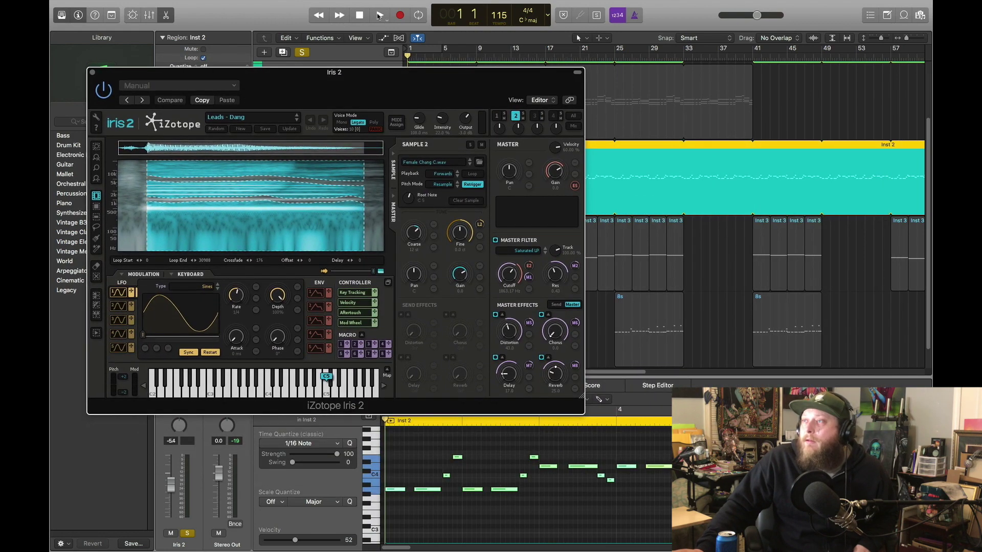
click(379, 16)
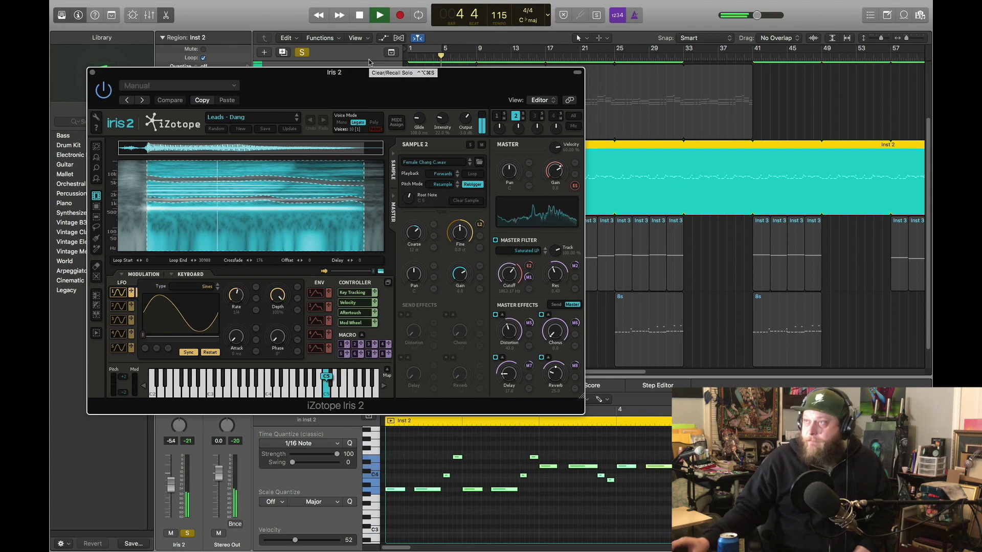
click(359, 16)
click(360, 15)
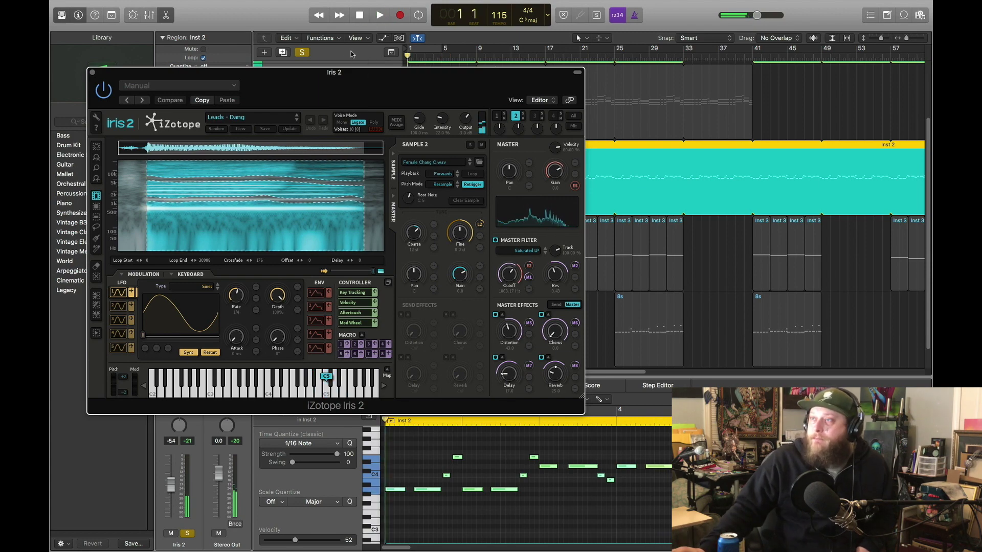
Take the Dream Sines Pad track out of solo and close the Iris 2 instrument window.
drag(345, 78, 719, 116)
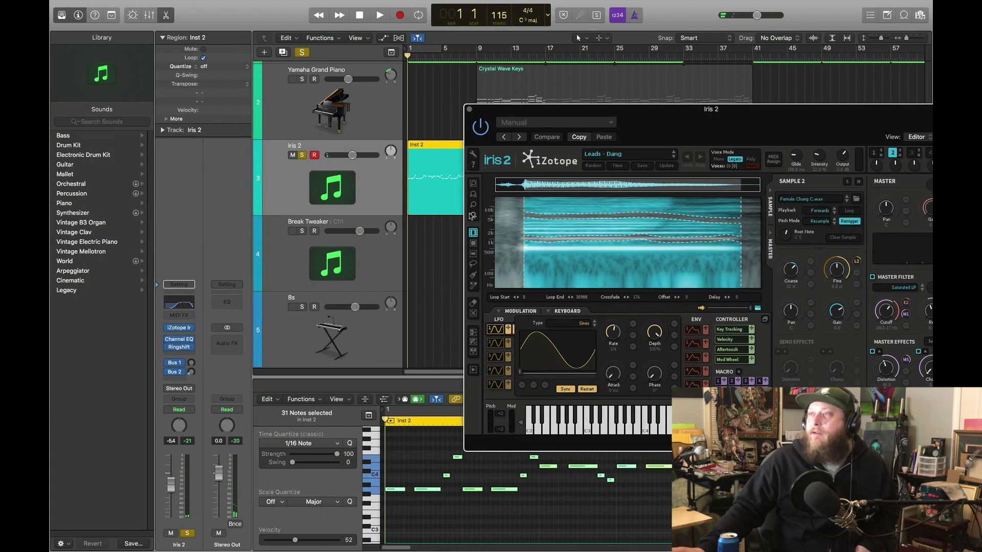
scroll(427, 207, up, 2)
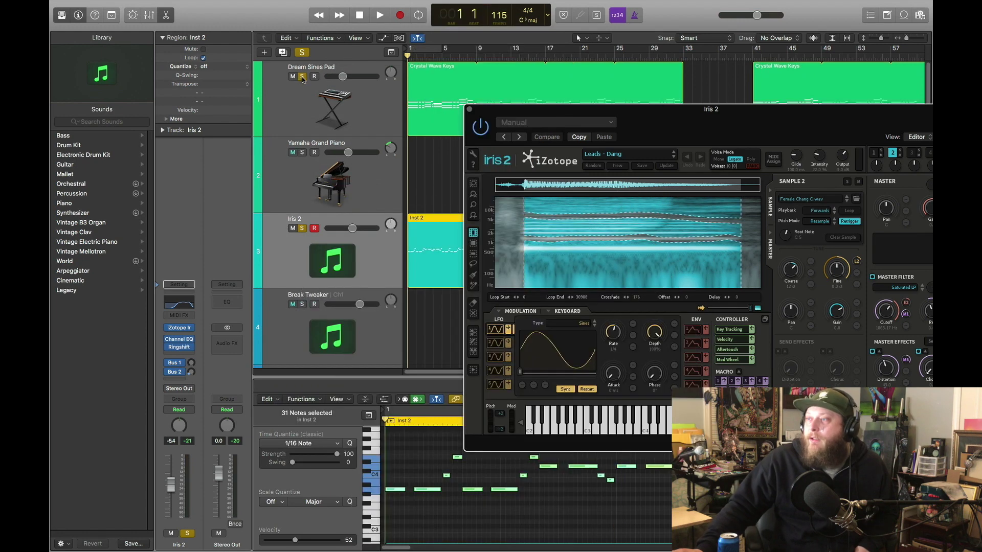
click(301, 76)
drag(644, 114, 366, 91)
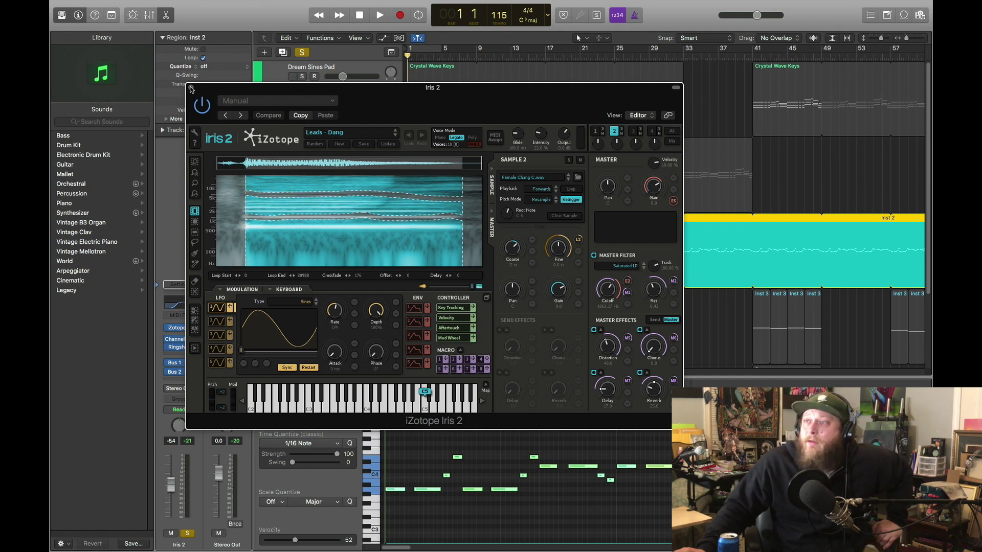
click(191, 88)
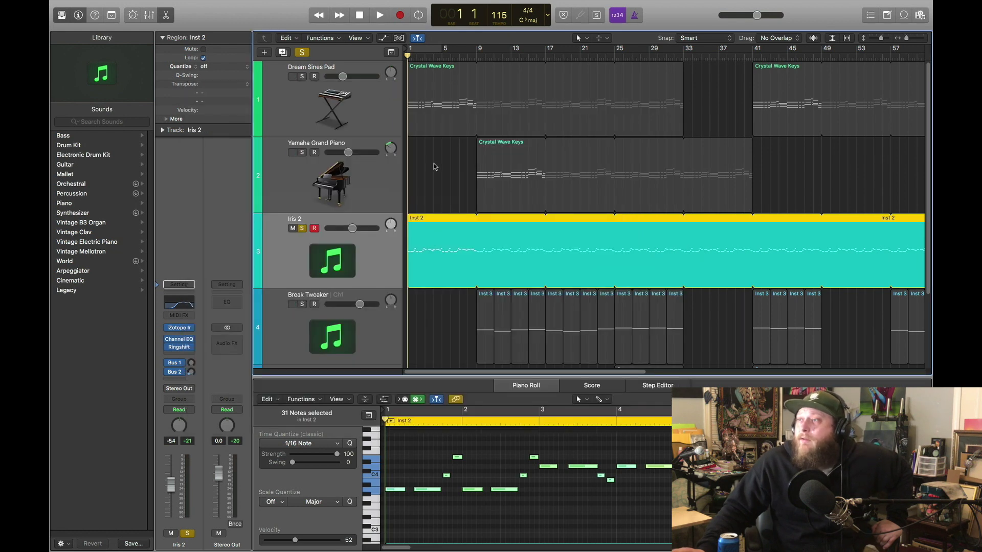
Place the playhead just before bar 9, take Iris 2 out of solo and solo the Break Tweaker track instead.
scroll(449, 169, down, 2)
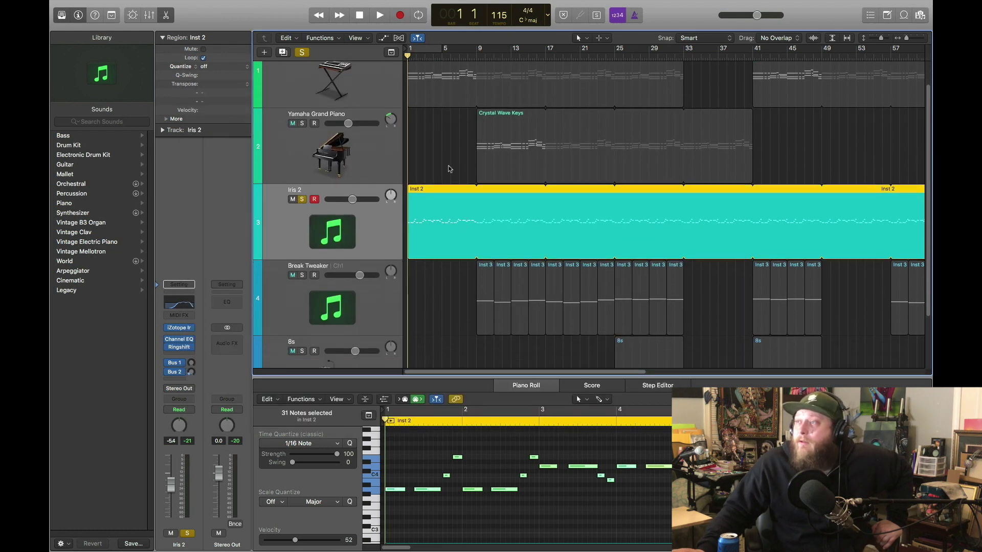
click(476, 54)
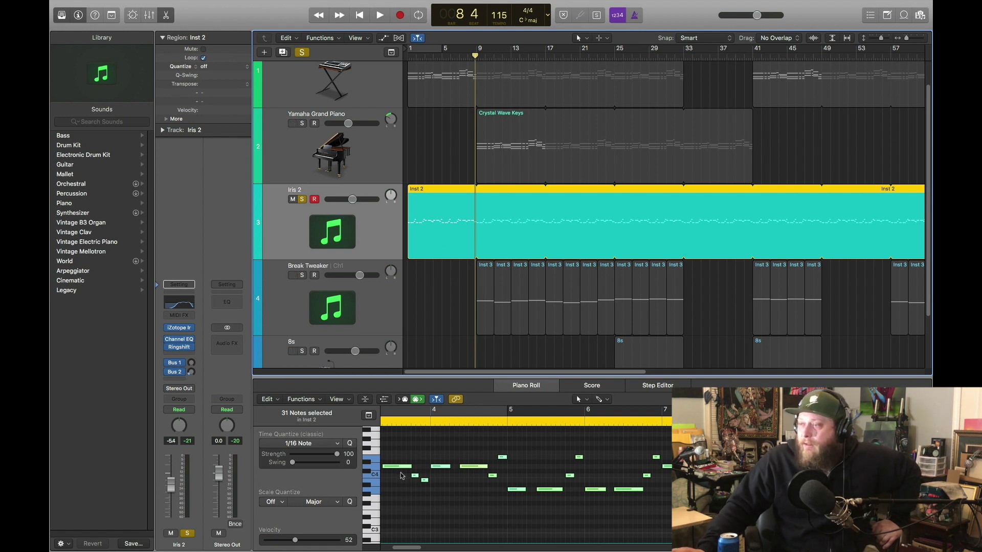
click(331, 267)
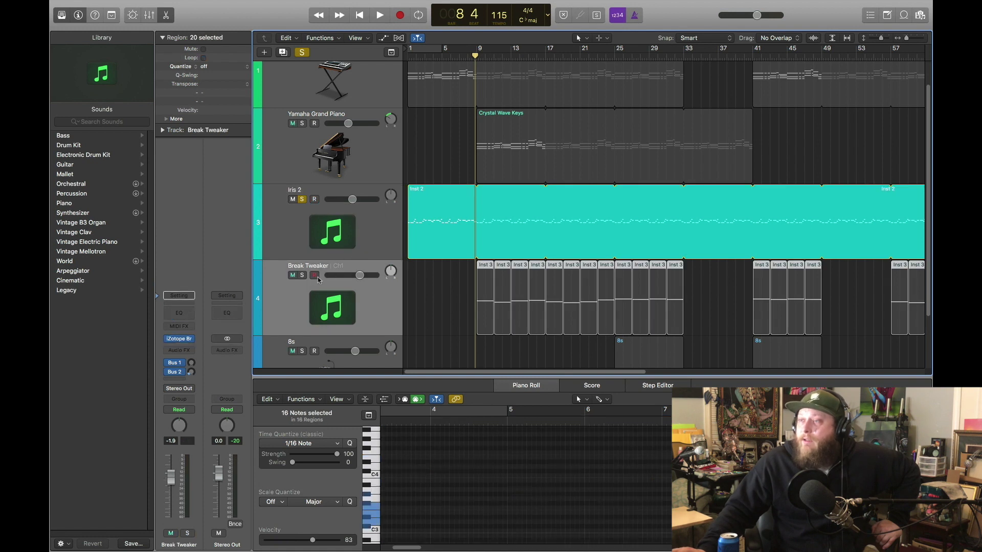
click(302, 200)
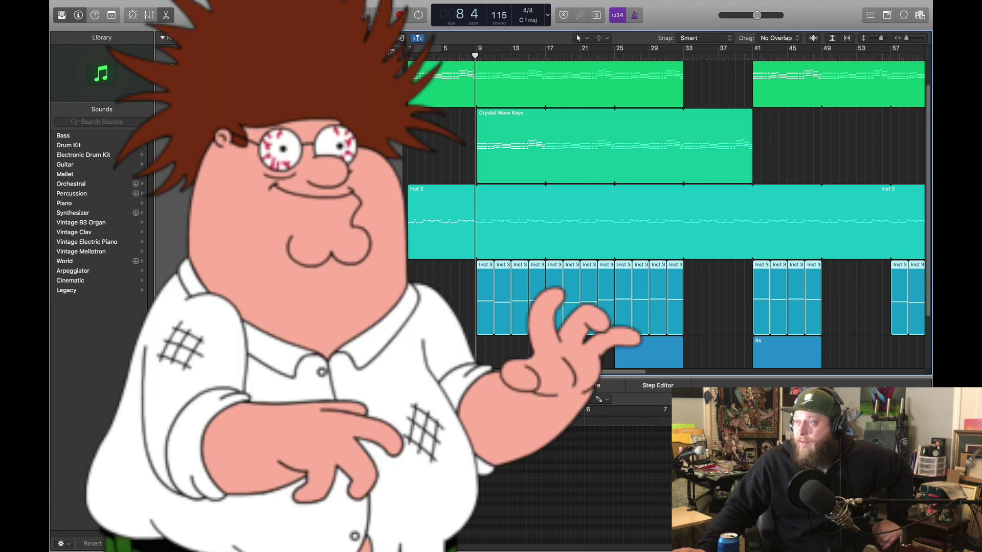
click(303, 275)
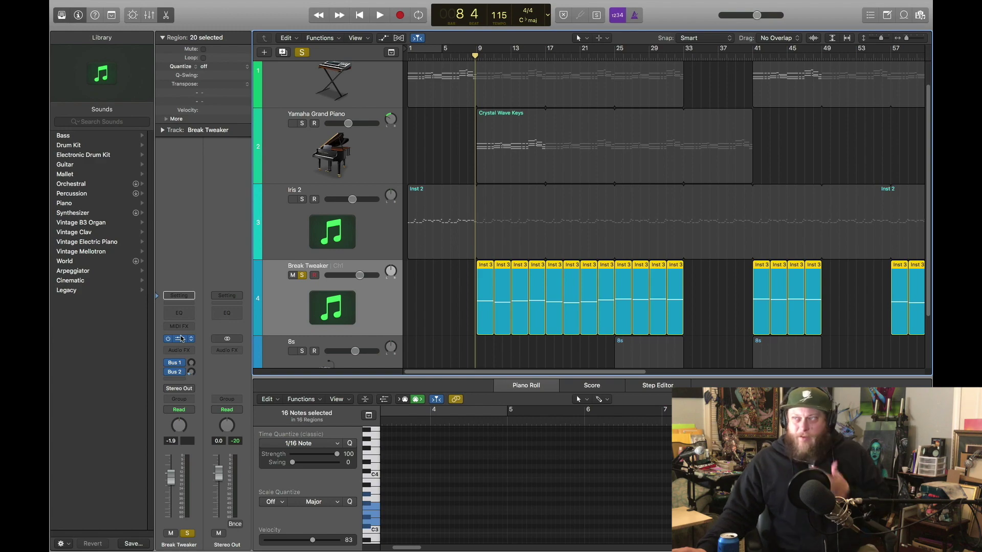
Open the iZotope BreakTweaker instrument on its track, dismiss the preset browser and bring the project window back into view.
click(180, 338)
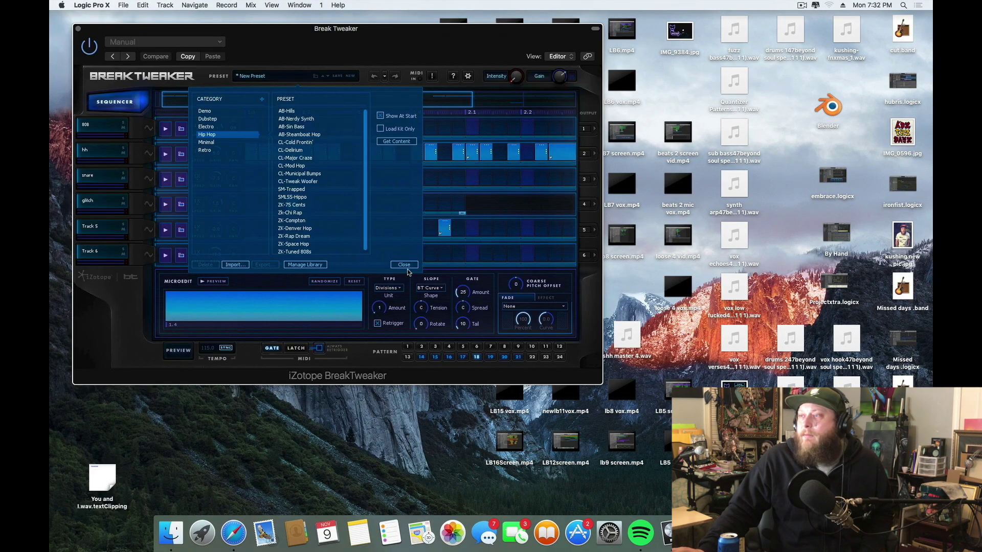
click(405, 265)
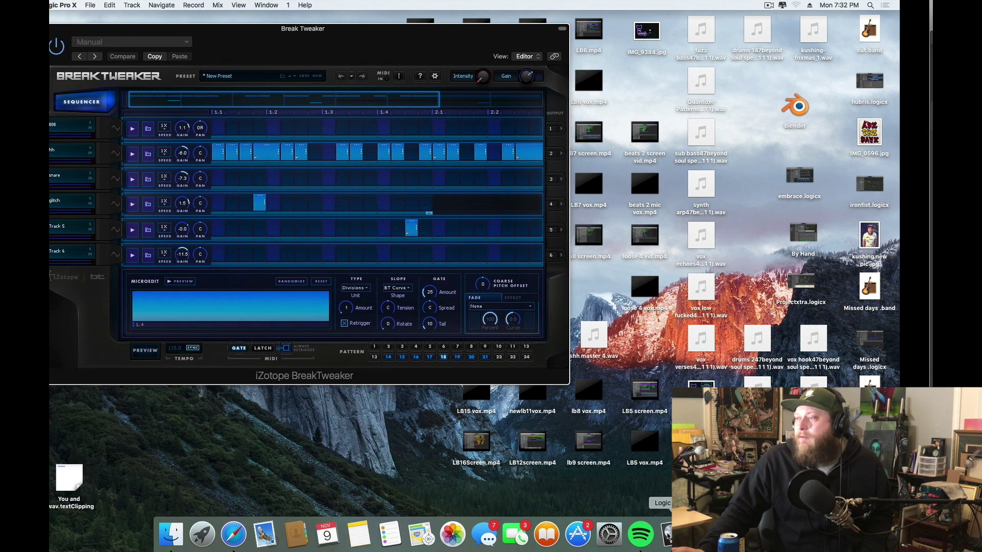
click(667, 533)
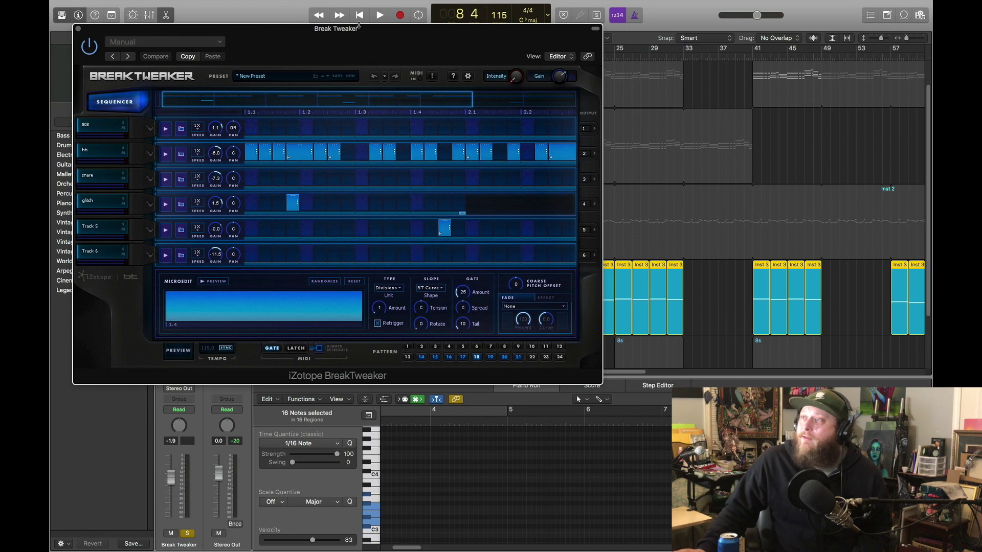
Move the BreakTweaker window clear of the transport and play the soloed drum track from bar 8, stopping in bar 9.
drag(358, 25, 419, 110)
click(380, 15)
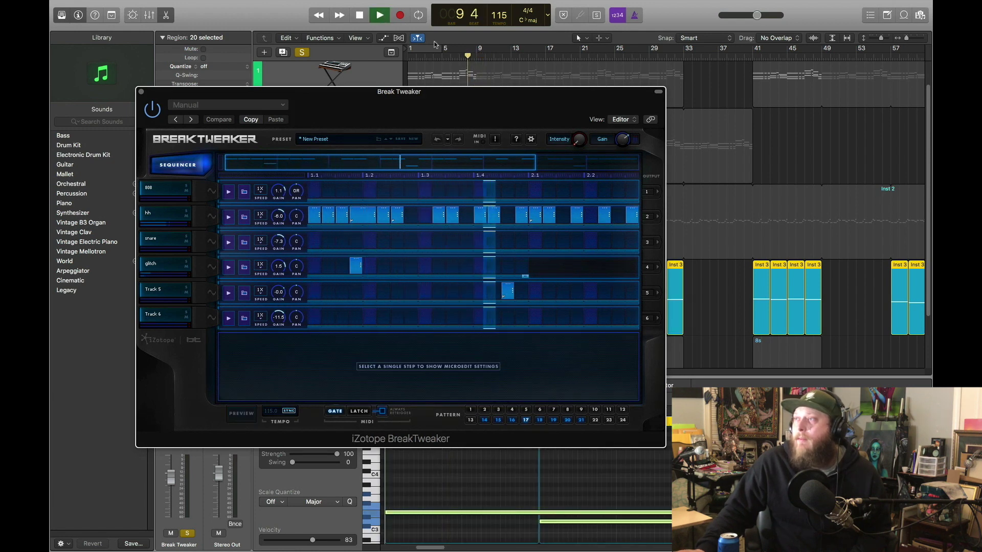
click(361, 16)
click(360, 15)
Take the Break Tweaker track out of solo, play the full mix from bar 8 and return the playhead to bar 9.
drag(379, 92, 520, 341)
click(302, 276)
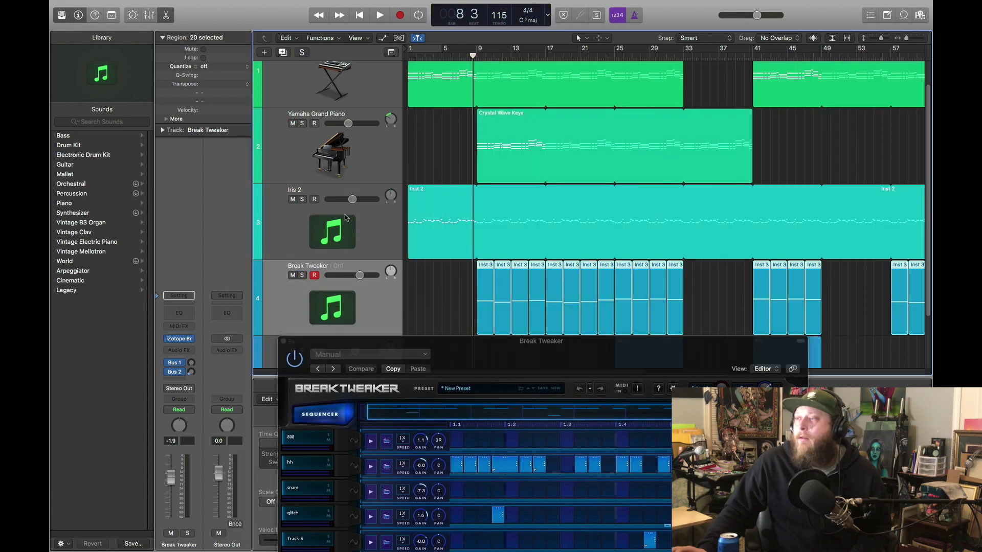
key(space)
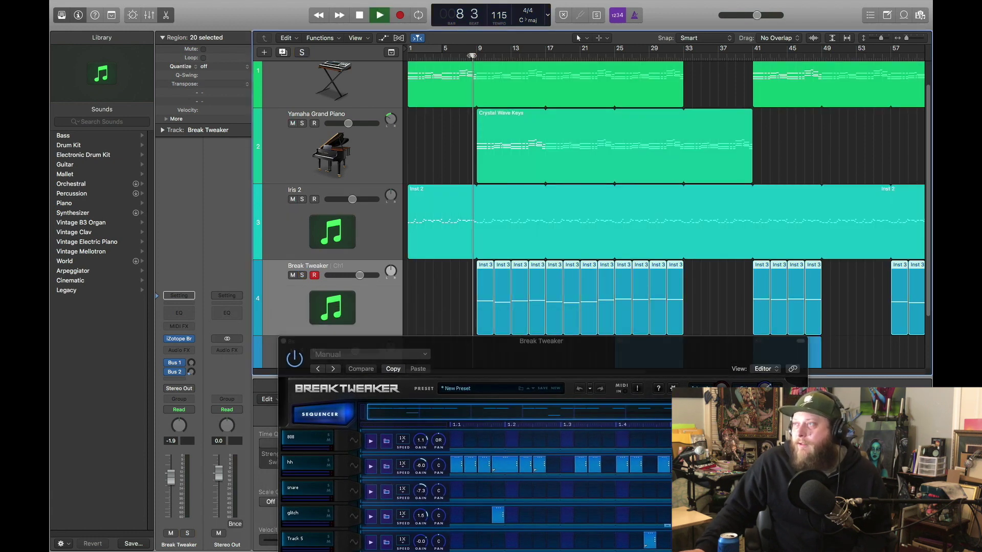
drag(527, 363, 456, 125)
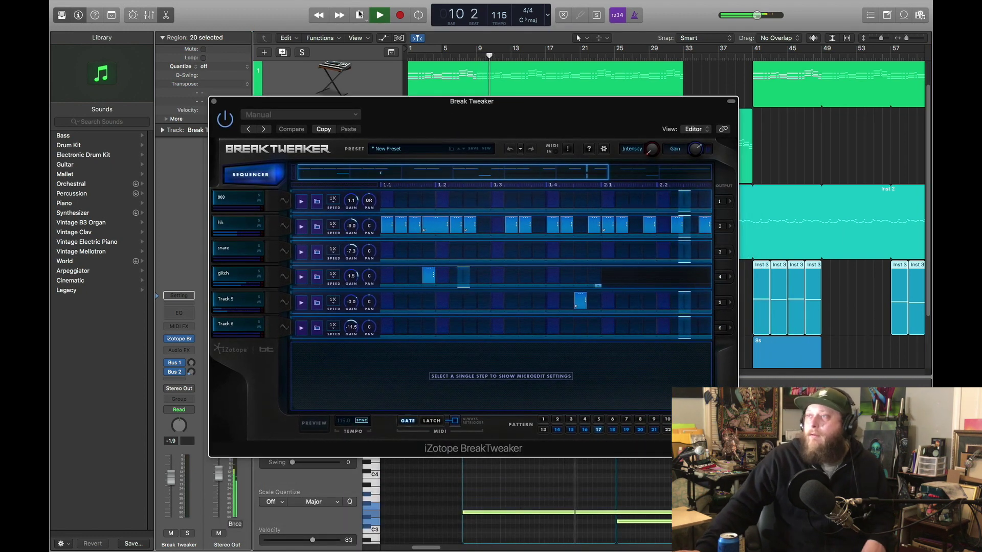
click(361, 15)
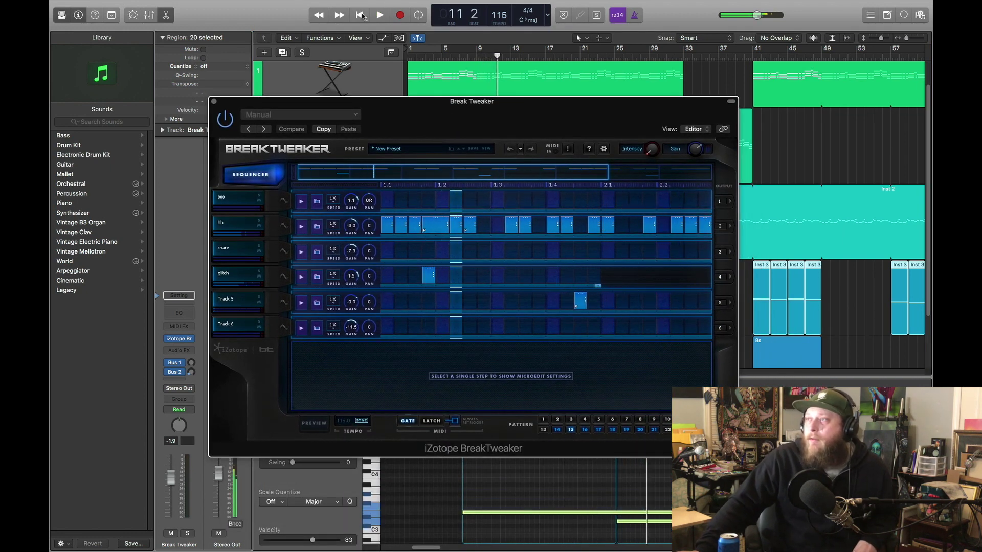
drag(497, 55, 476, 55)
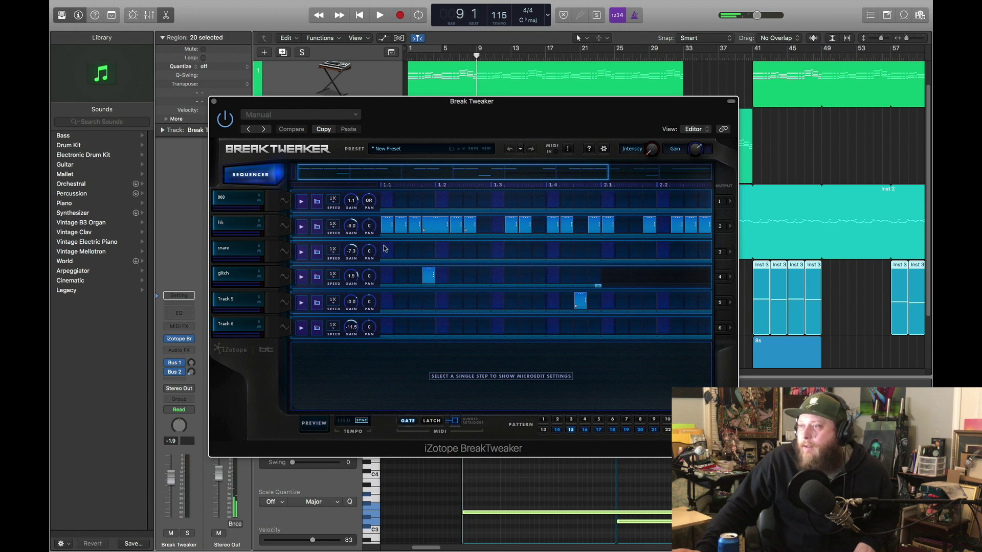
Preview the BreakTweaker pattern on its own and show the Microedit settings of the long hh step before beat 1.2.
click(320, 426)
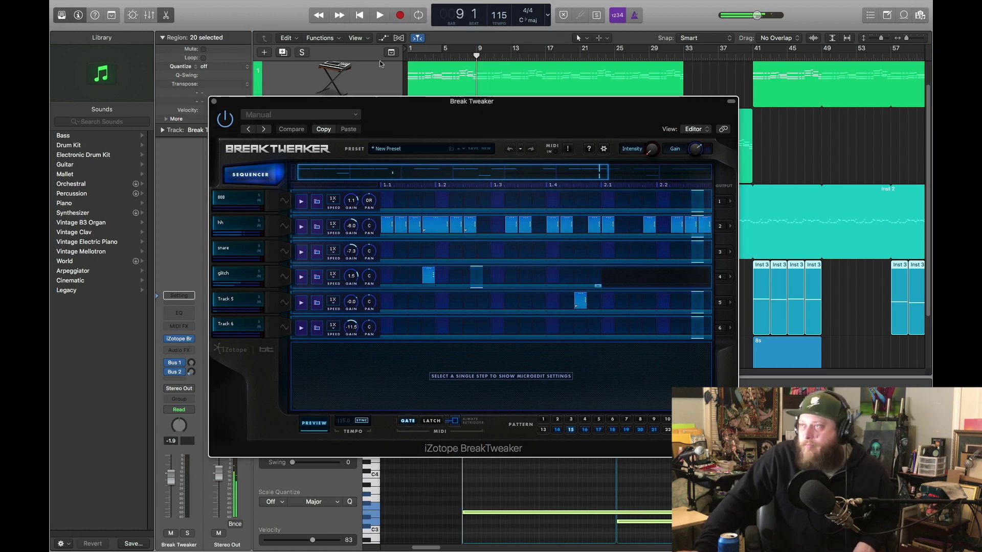
click(360, 16)
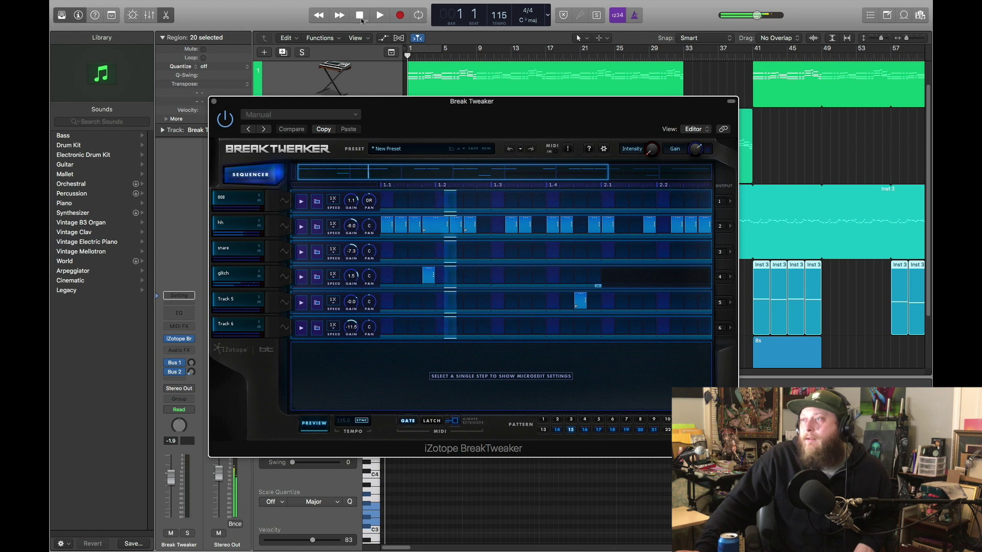
click(483, 225)
click(483, 226)
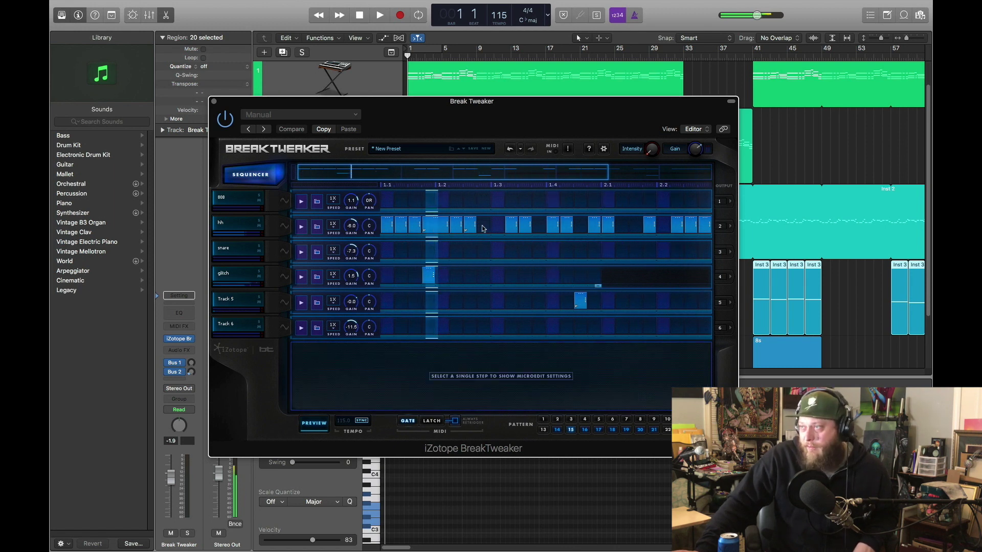
click(426, 221)
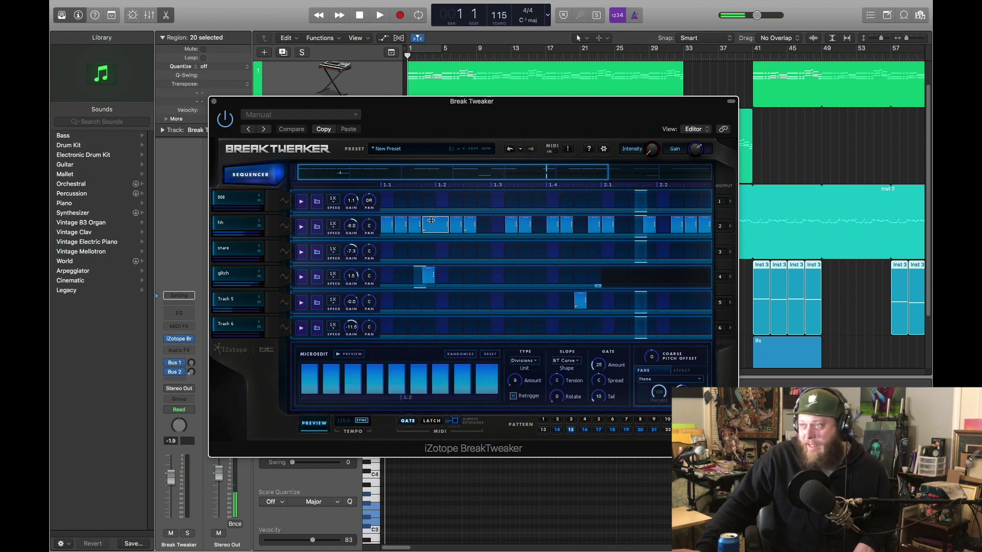
click(324, 424)
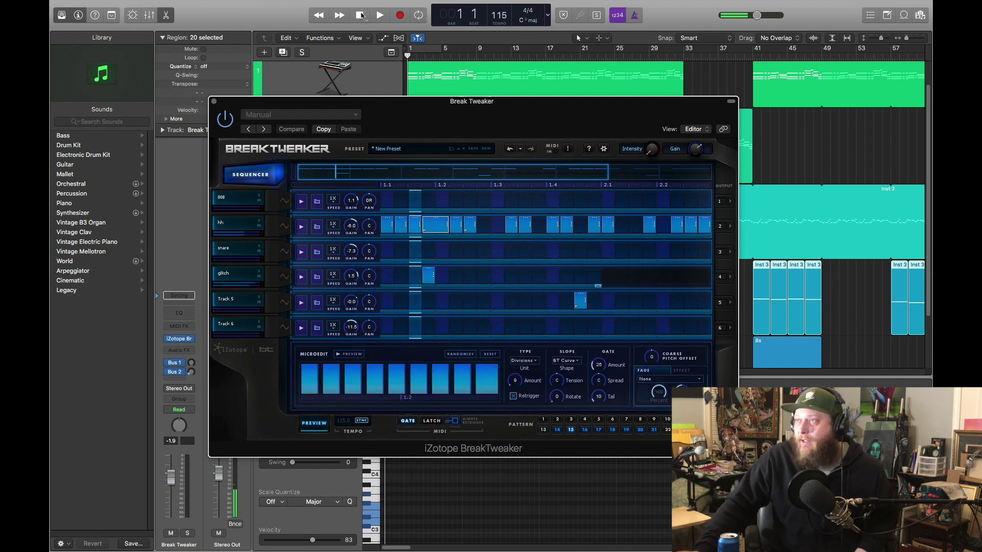
click(324, 423)
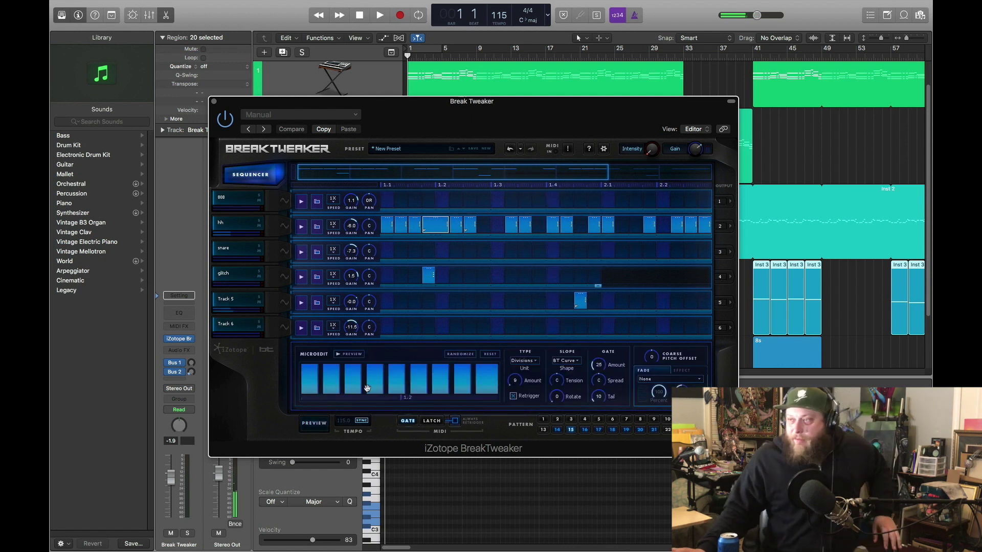
Try 256 divisions on the first hh step, preview the pattern, and return the step to 1 division with 8L tension.
click(387, 227)
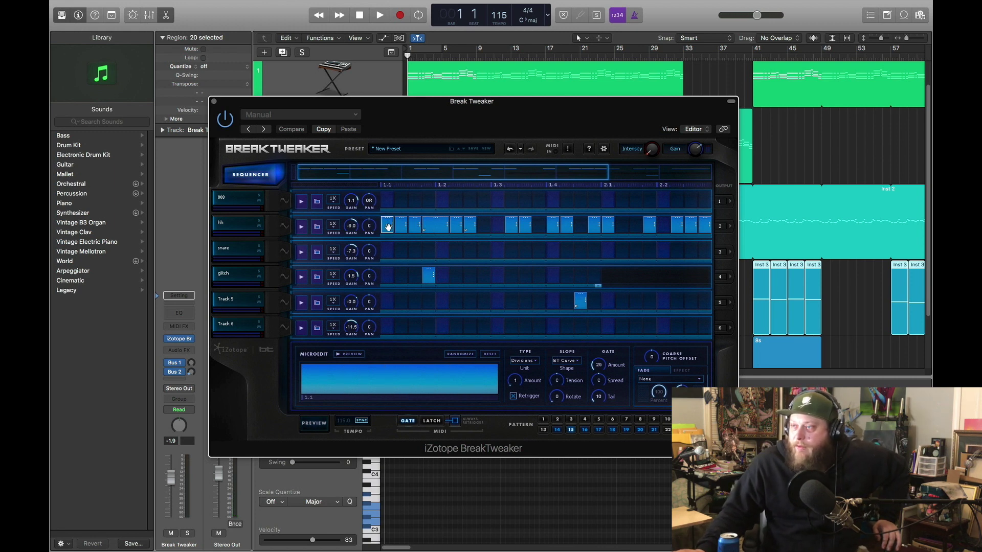
click(530, 362)
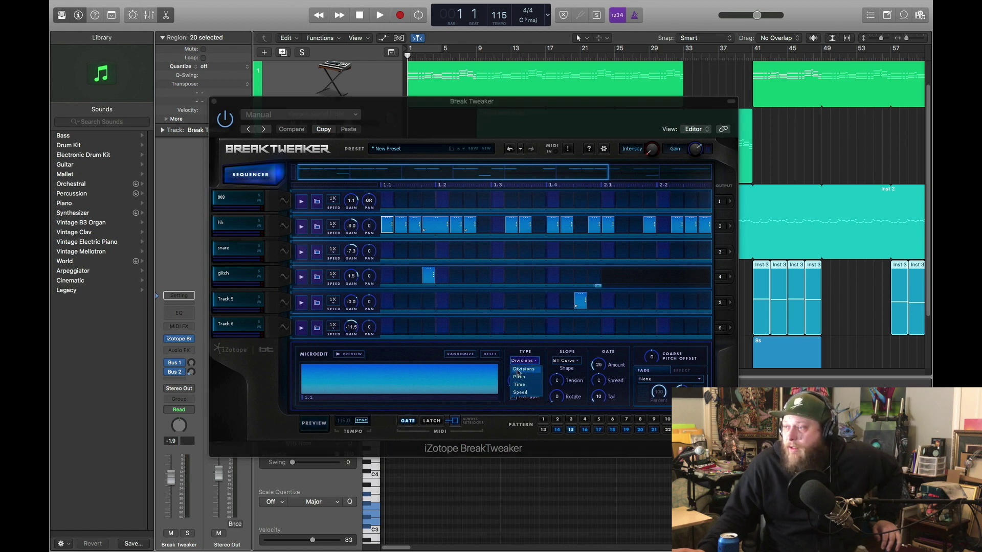
click(518, 370)
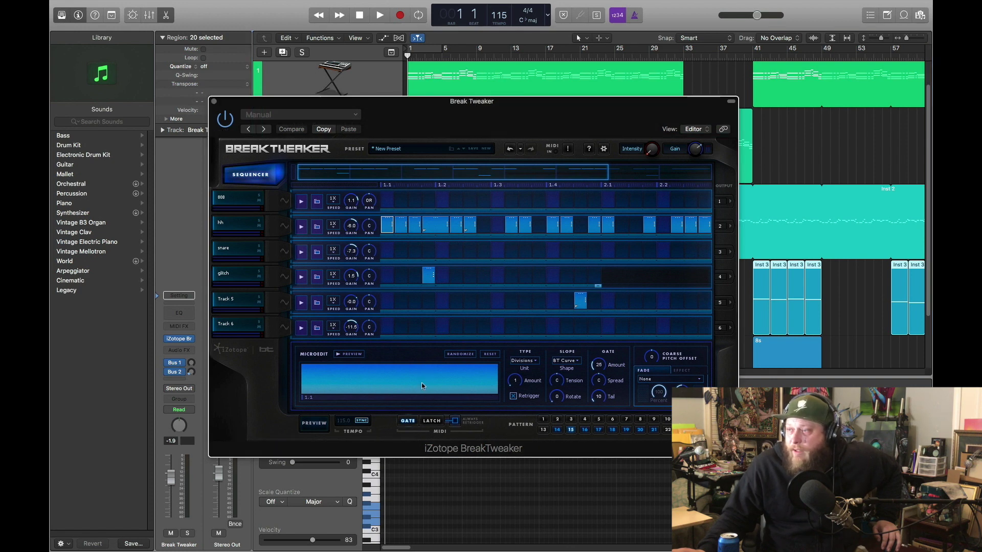
drag(421, 382, 389, 204)
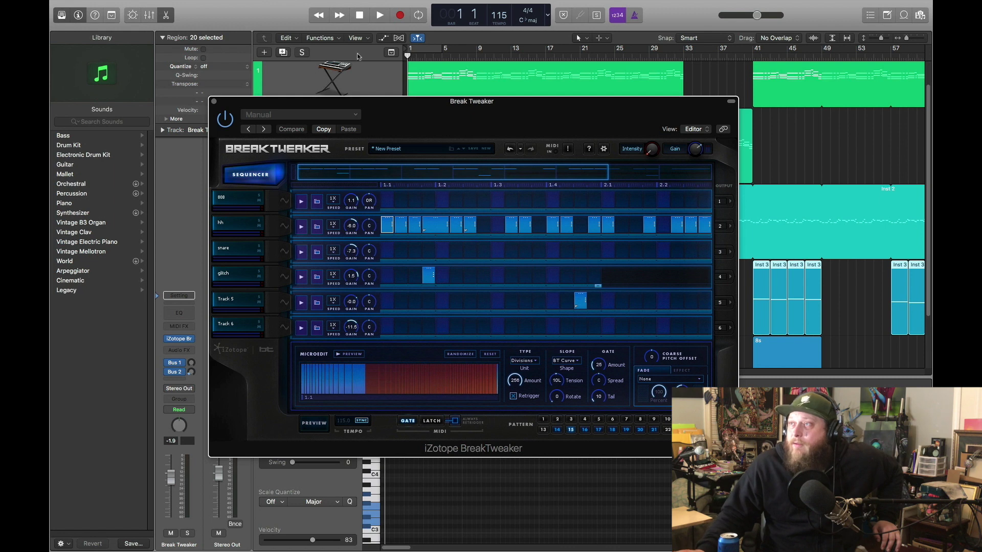
click(309, 428)
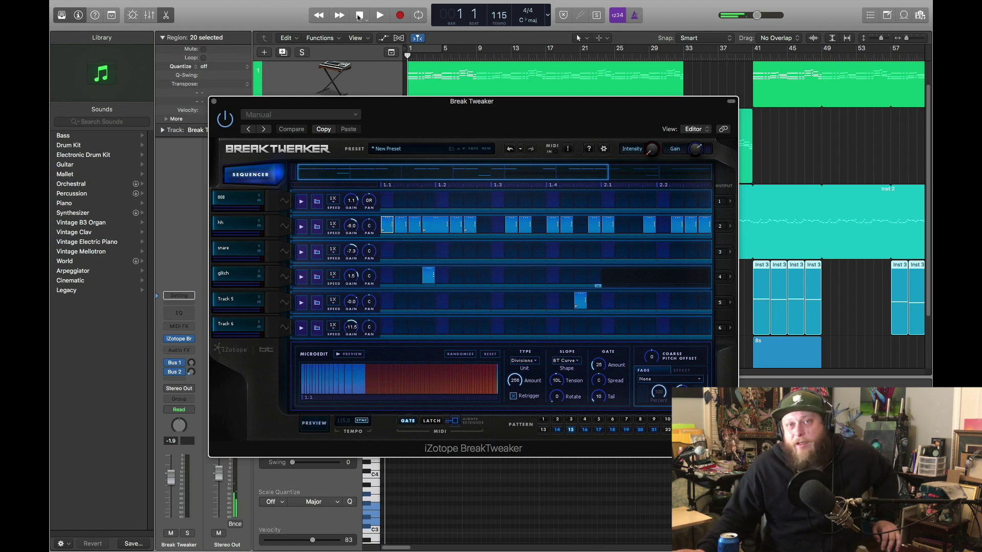
drag(399, 385, 407, 487)
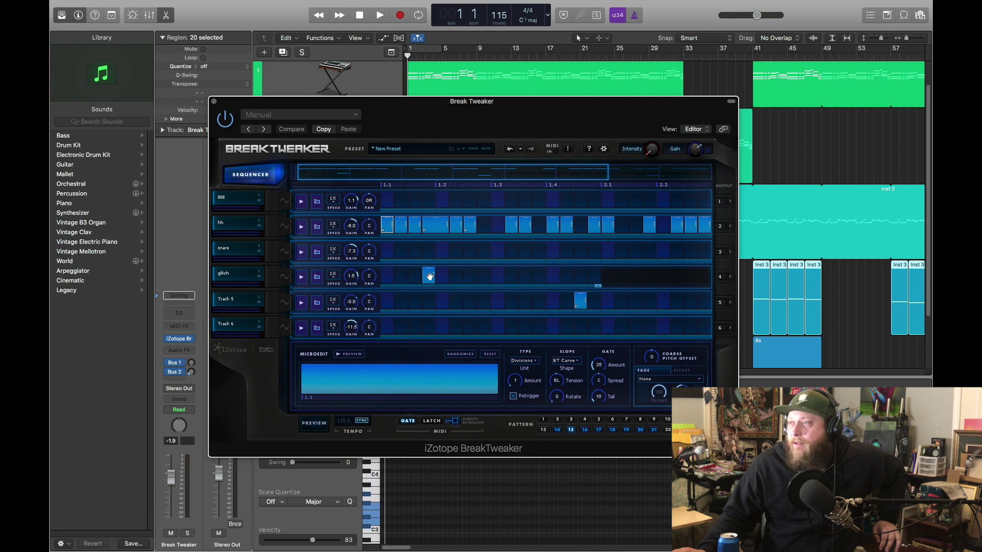
Examine the sample generators of the glitch, Track 5 and hh tracks, and return to the sequencer view.
click(285, 278)
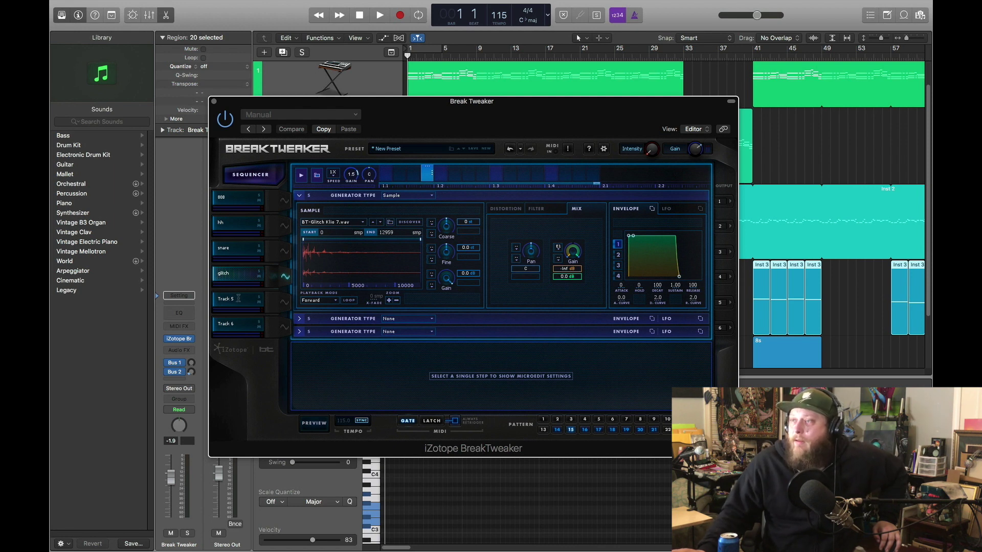
click(285, 302)
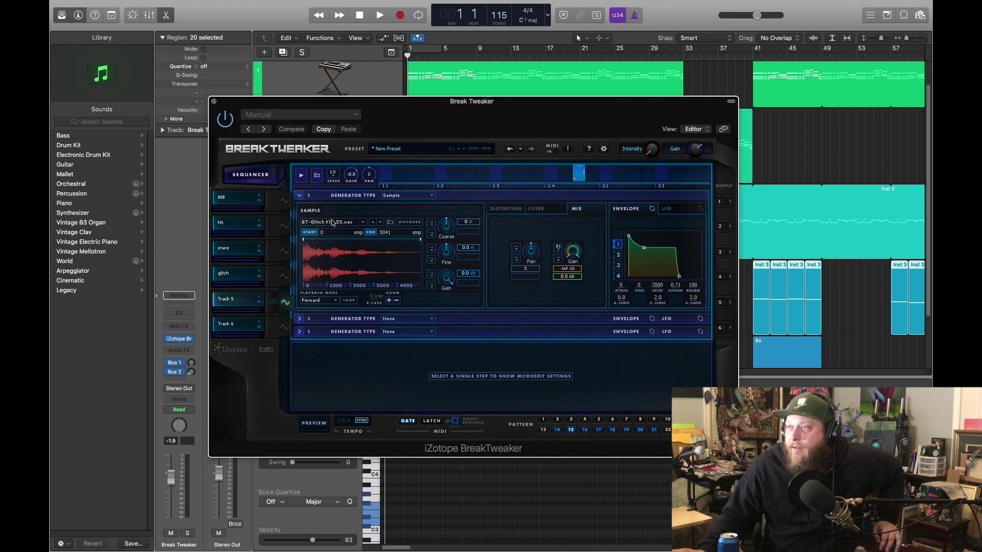
click(285, 277)
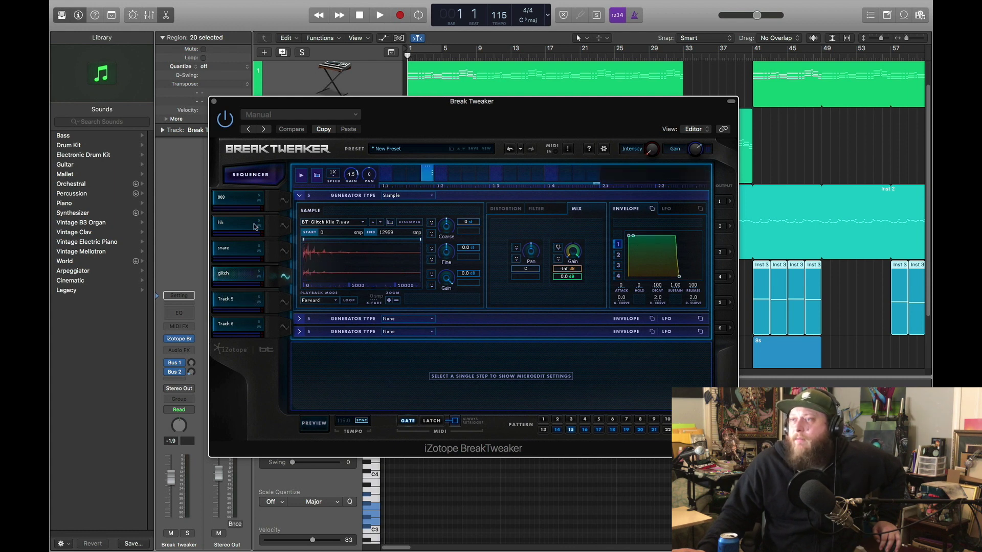
click(285, 227)
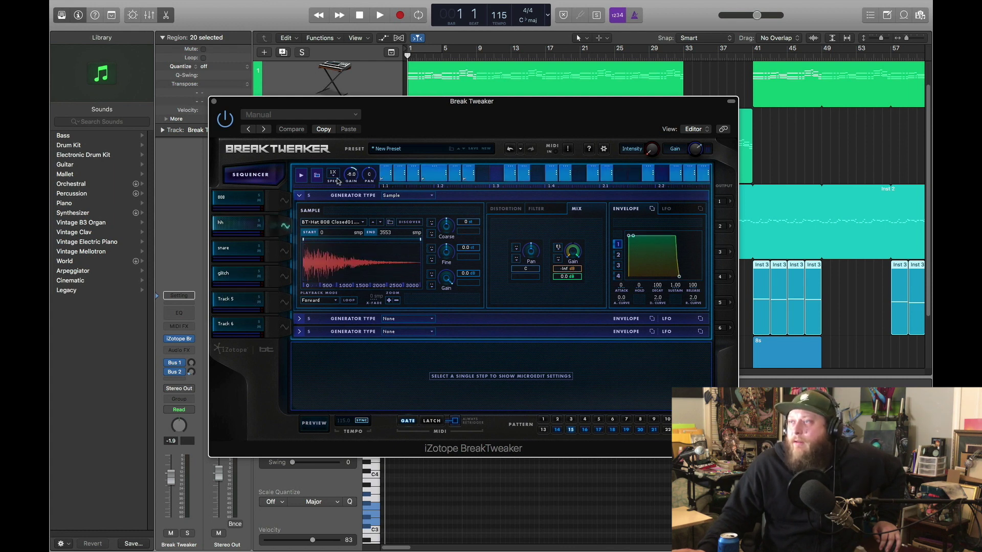
click(257, 175)
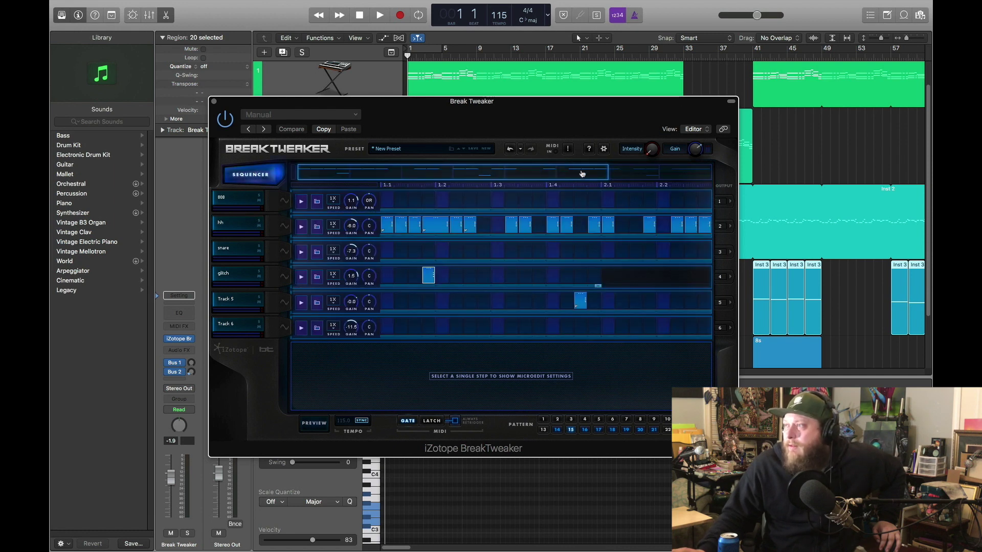
Show the end of the pattern and examine the Microedit divisions of its last hh step.
drag(582, 174, 742, 170)
click(682, 226)
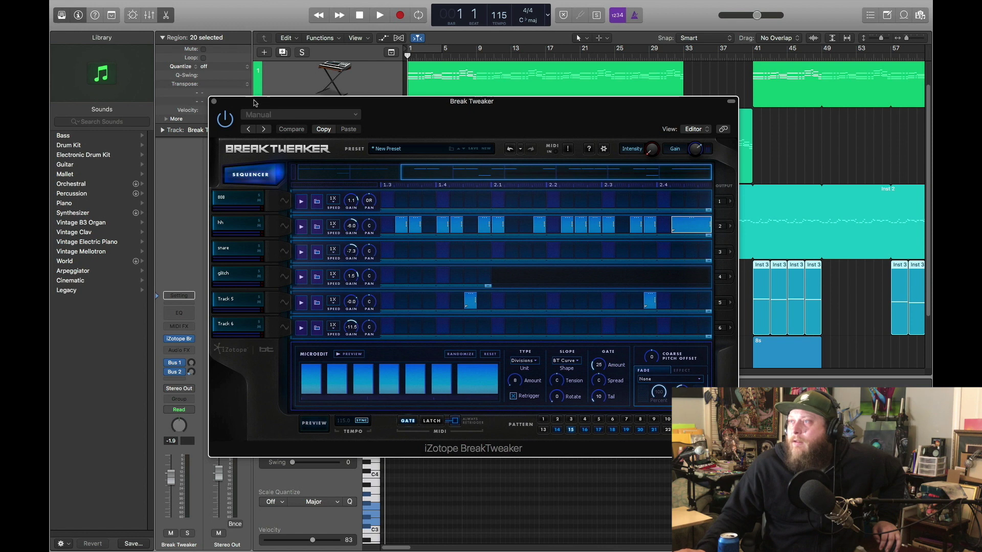
Move the BreakTweaker window below the timeline and play the full arrangement through to bar 19.
drag(253, 102, 223, 193)
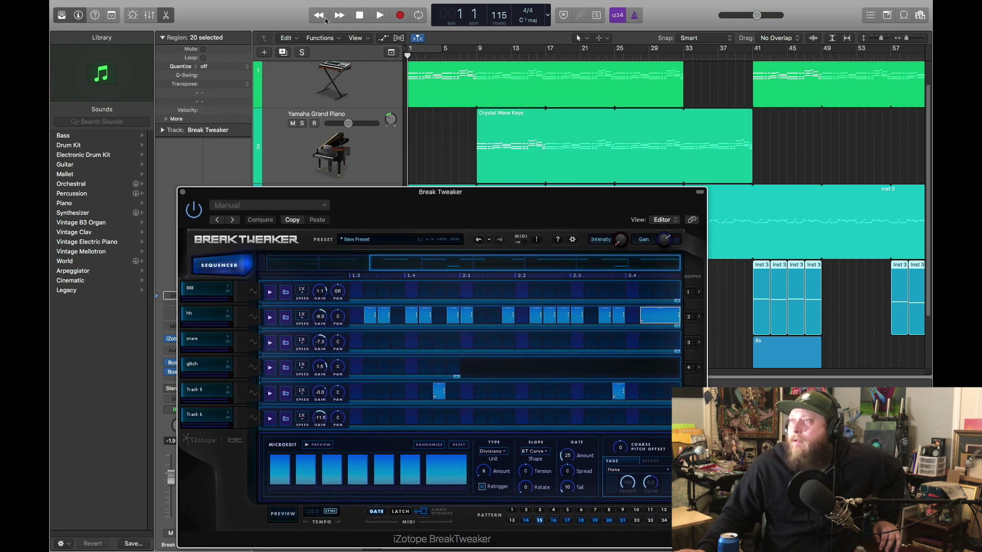
click(380, 15)
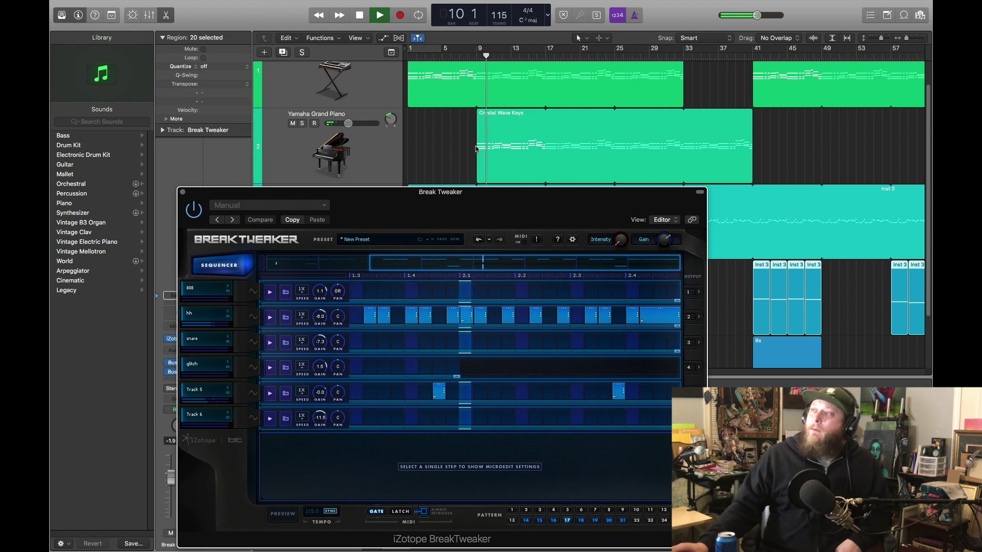
mouse_move(622, 3)
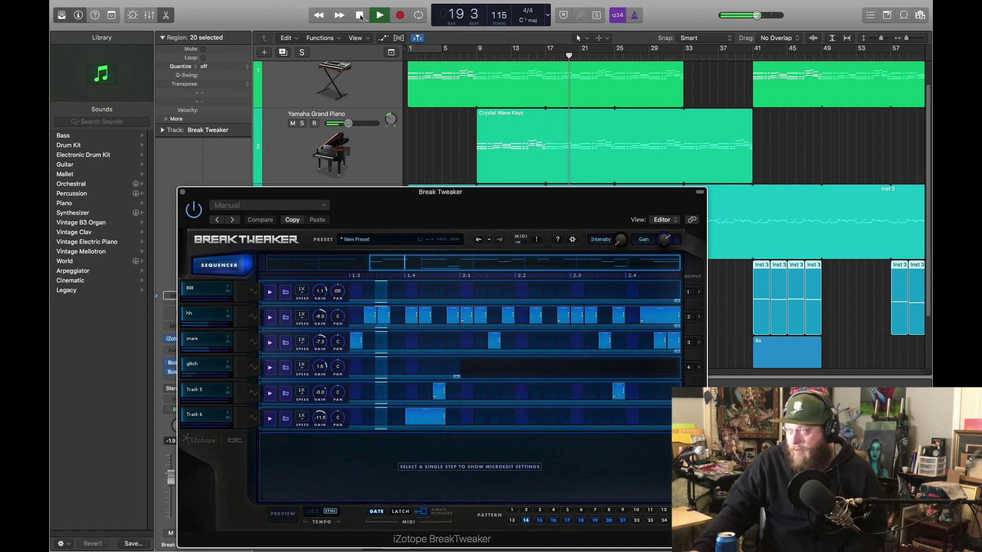
Stop playback, return the playhead to bar 9, and examine the Microedit settings of the long hh step in pattern 20.
click(360, 16)
drag(496, 59, 478, 56)
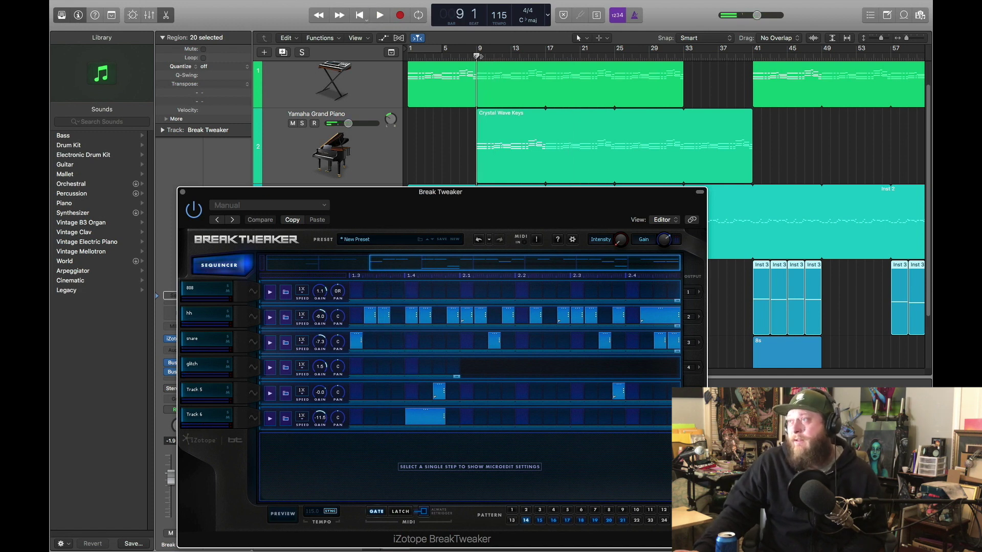
click(609, 521)
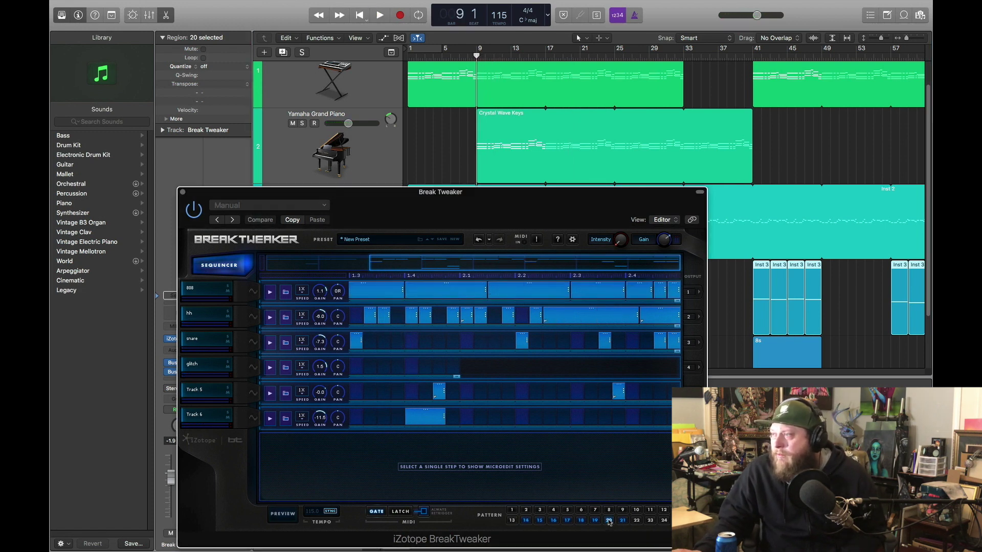
click(589, 319)
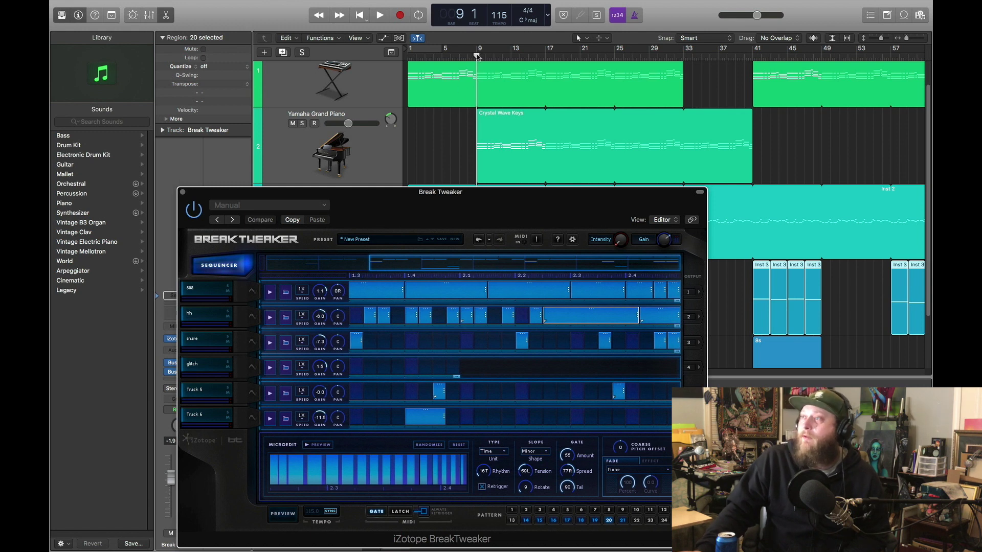
Play the arrangement from bar 9 and close the BreakTweaker window.
key(space)
key(v)
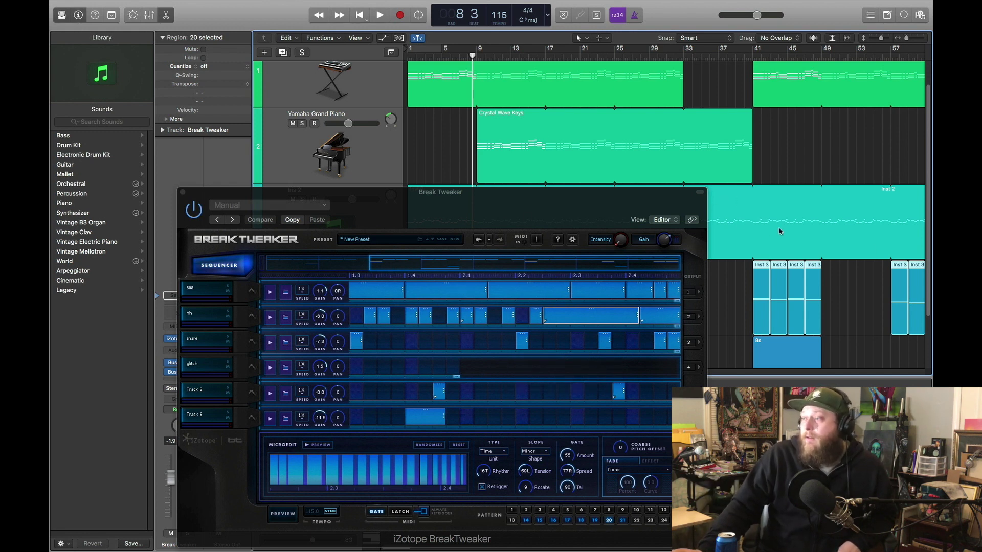
click(182, 194)
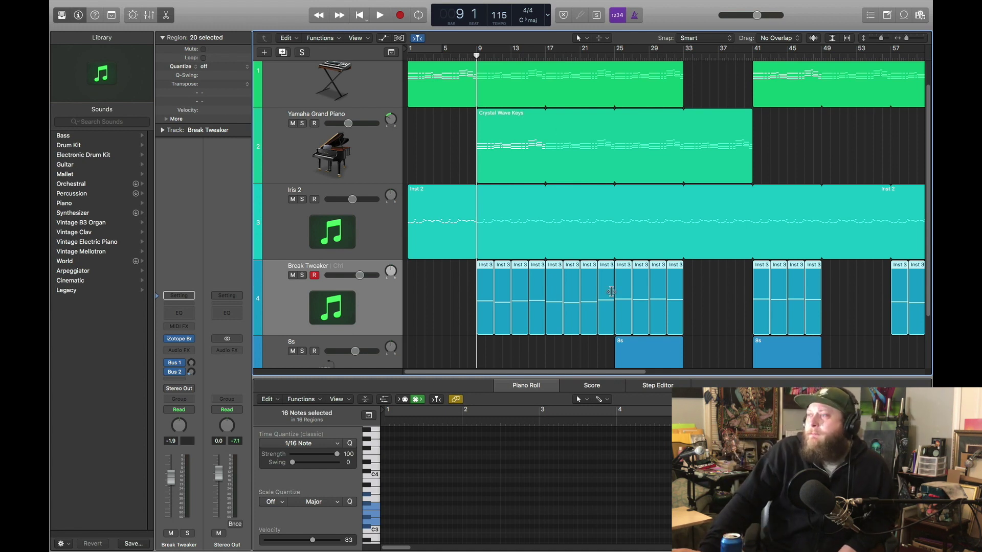
Look over the arrangement's tracks and play the full beat from bar 1.
scroll(520, 315, down, 3)
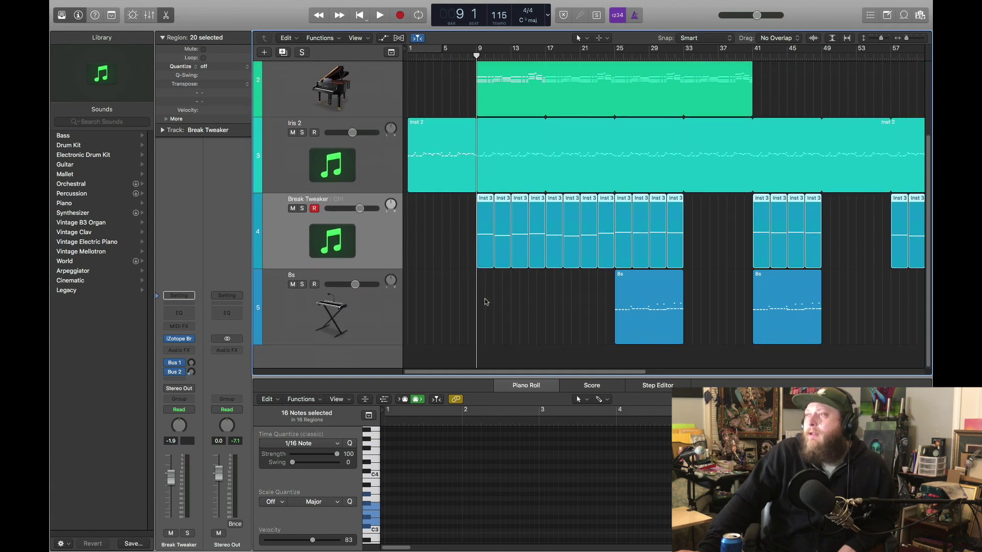
scroll(485, 302, up, 3)
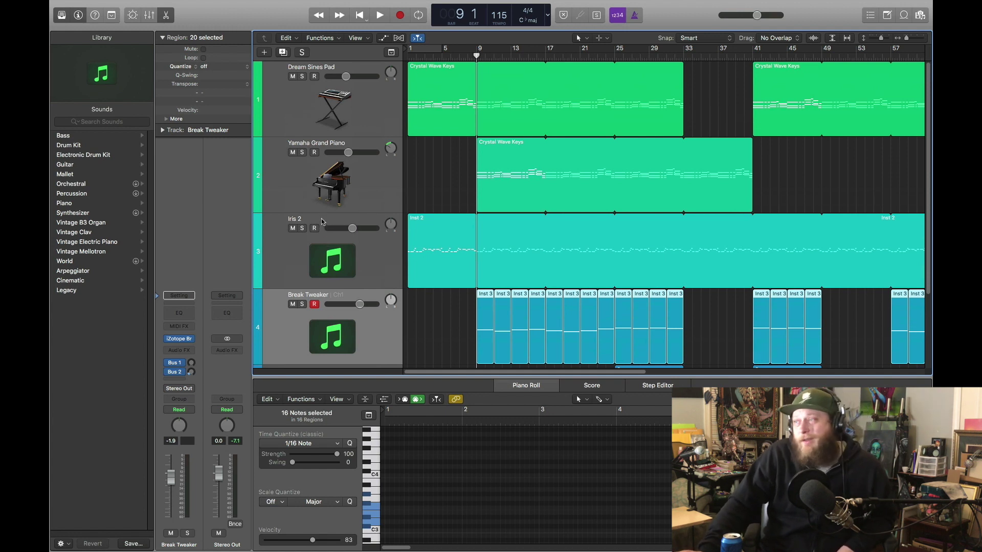
scroll(435, 268, down, 2)
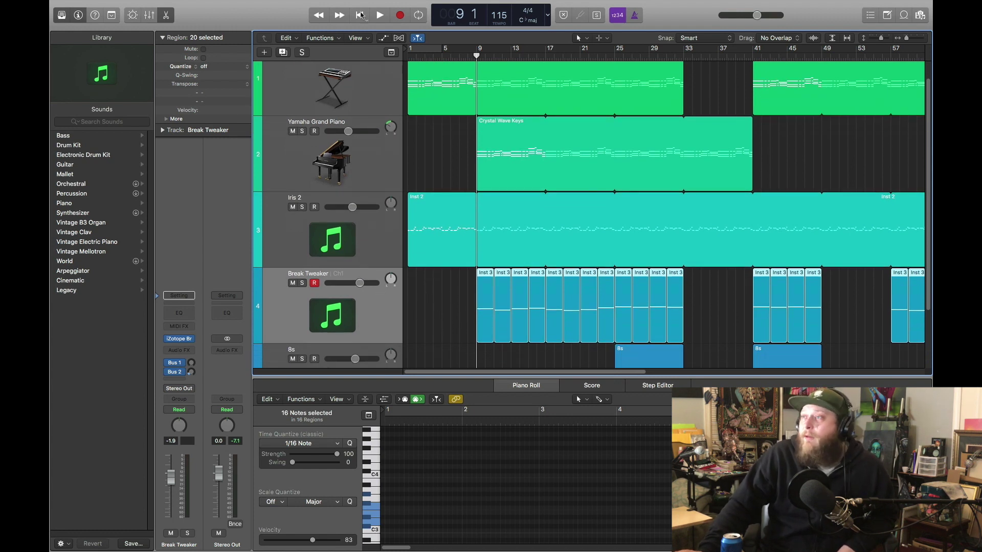
click(360, 15)
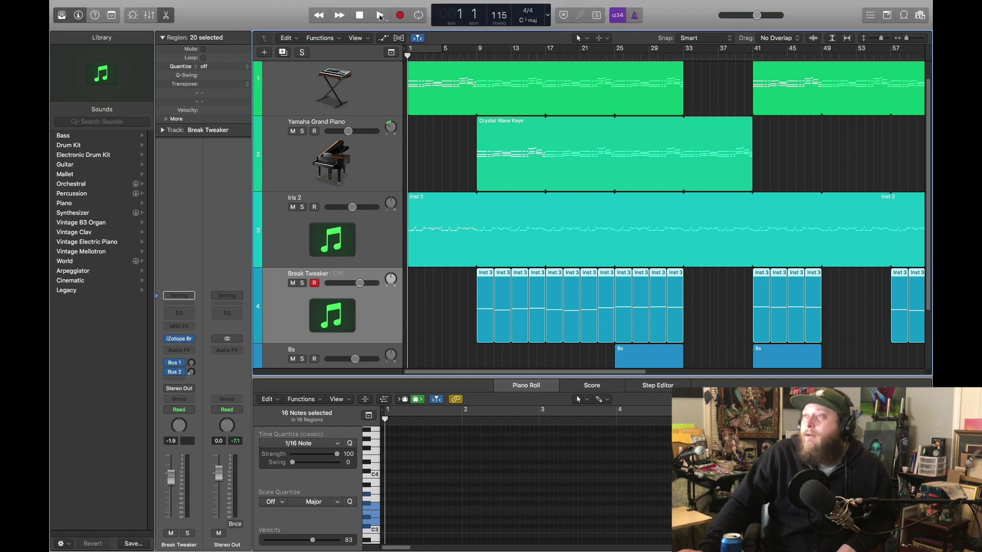
click(380, 15)
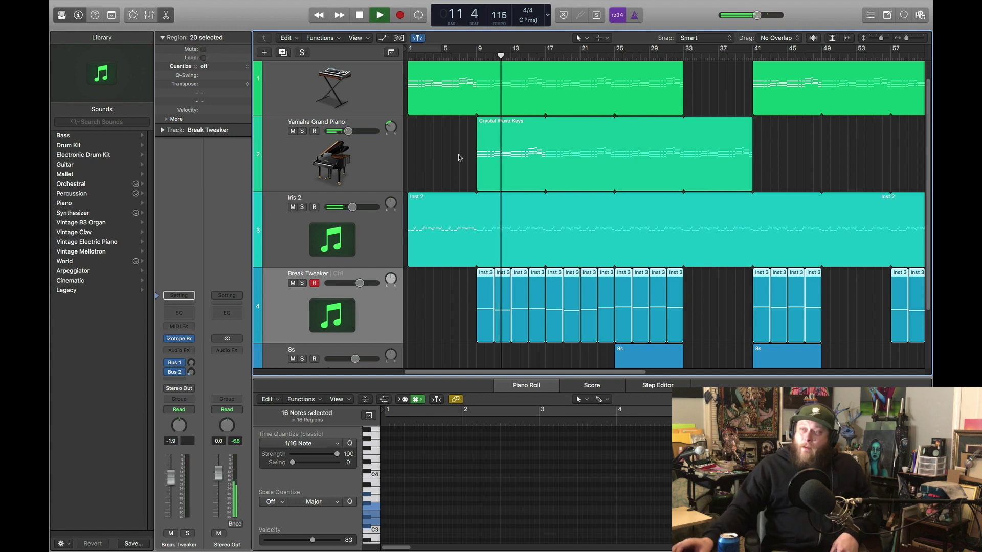
Open BreakTweaker during playback, dismiss its preset browser, watch the patterns change through bar 29, and close the window.
mouse_move(179, 343)
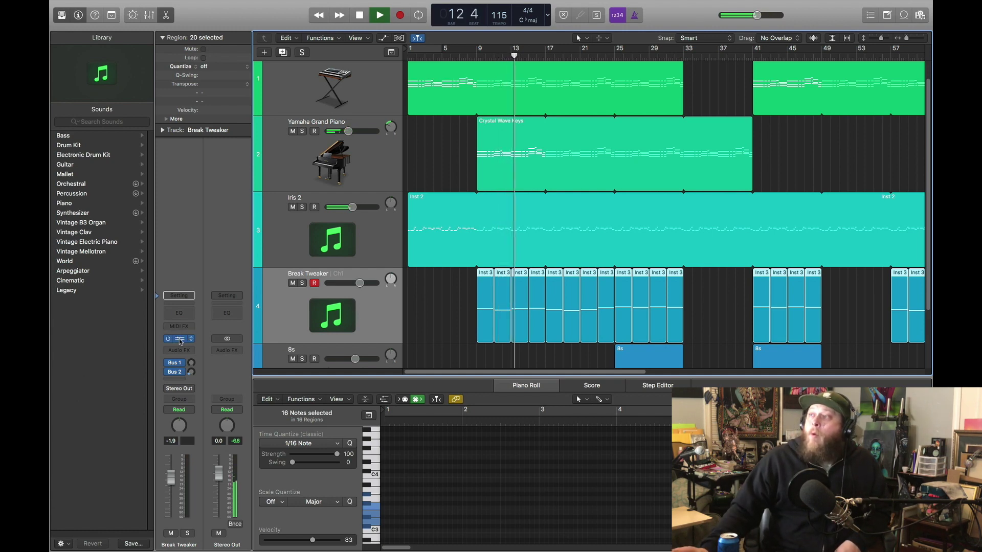
click(179, 340)
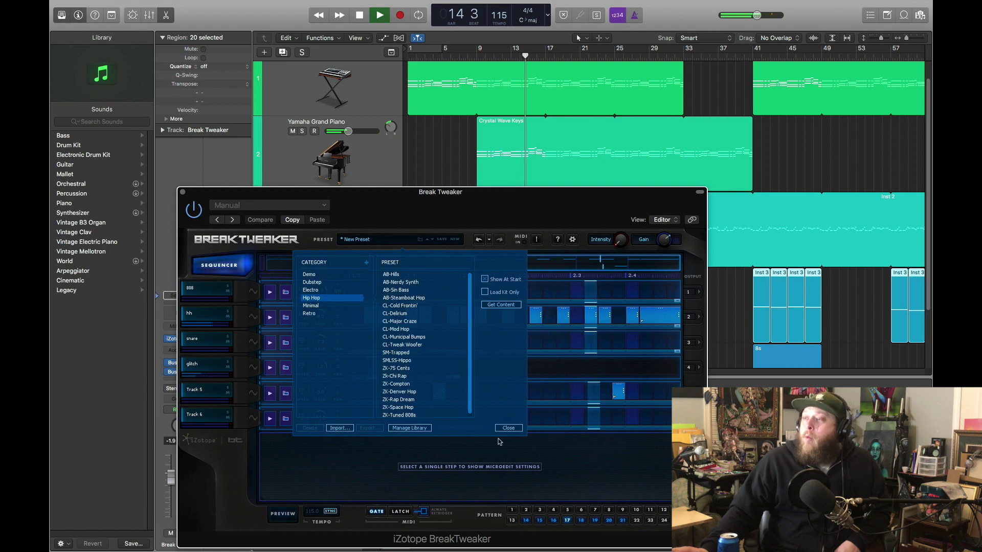
click(509, 428)
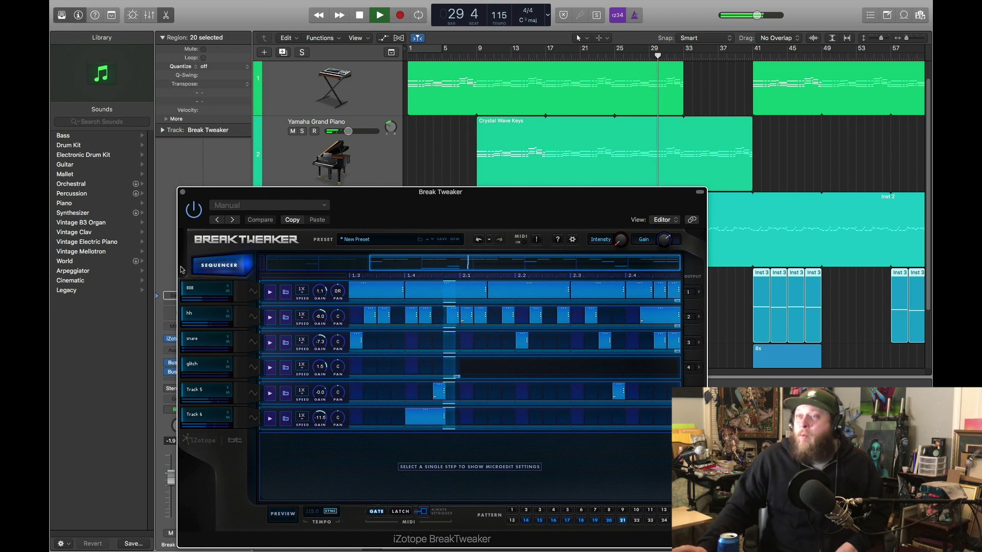
click(182, 192)
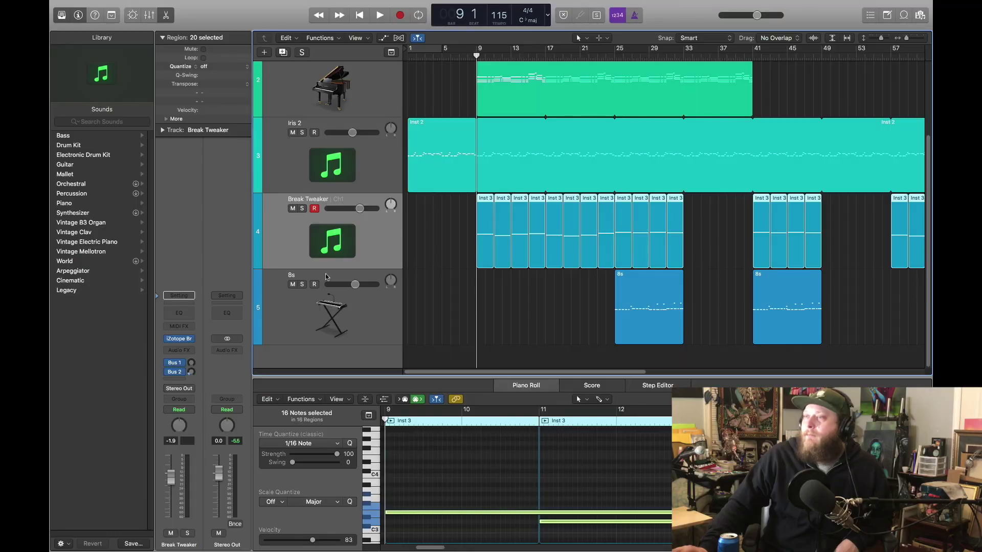
Select the 8s track, examine its EXS24 sampler instrument, and close the plug-in window.
click(326, 277)
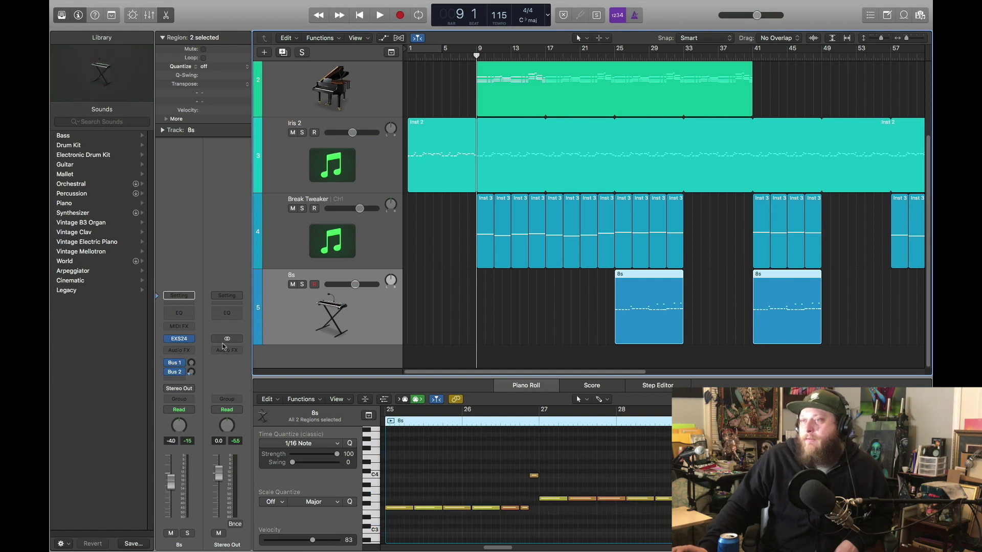
click(180, 339)
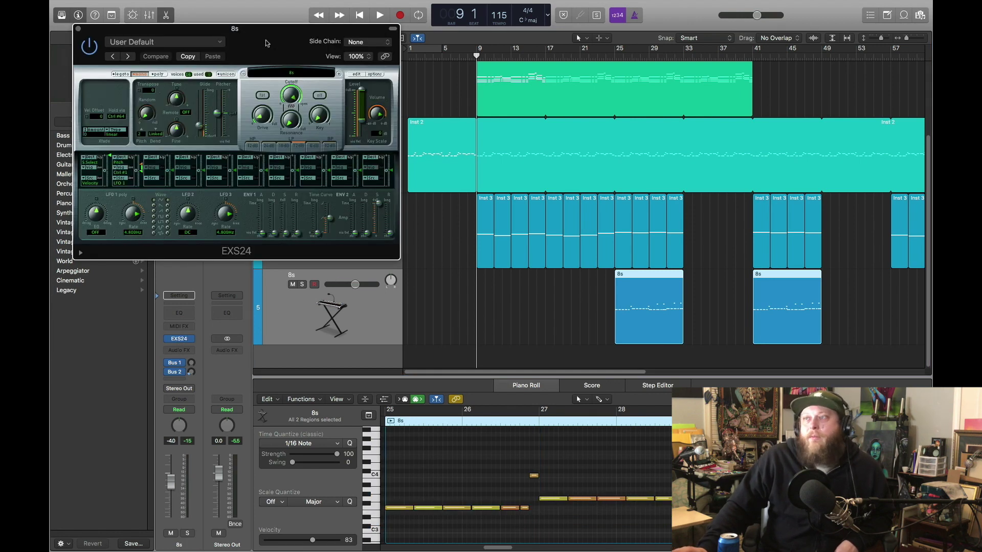
drag(267, 44, 333, 149)
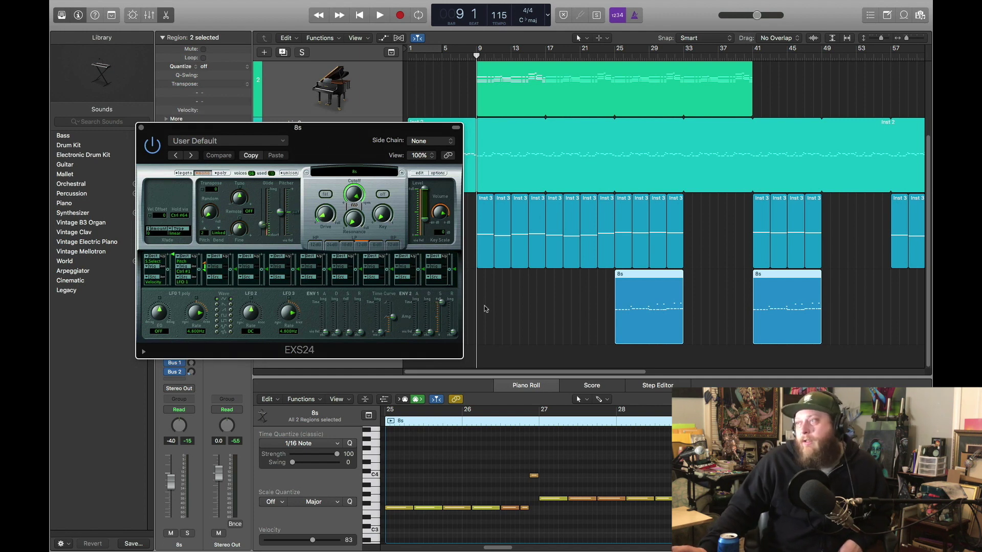
mouse_move(311, 138)
mouse_down()
mouse_move(330, 98)
mouse_move(321, 100)
mouse_move(318, 156)
mouse_up()
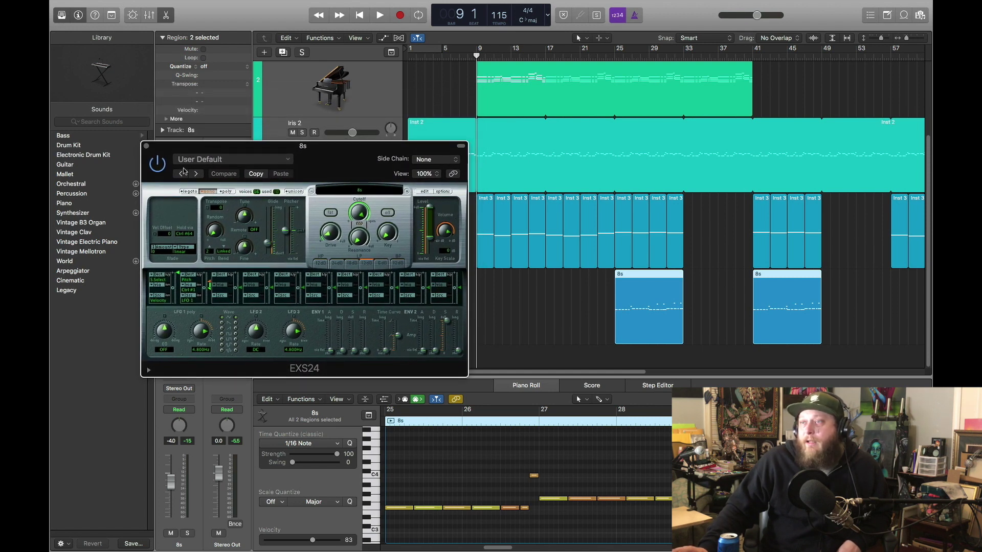
click(146, 147)
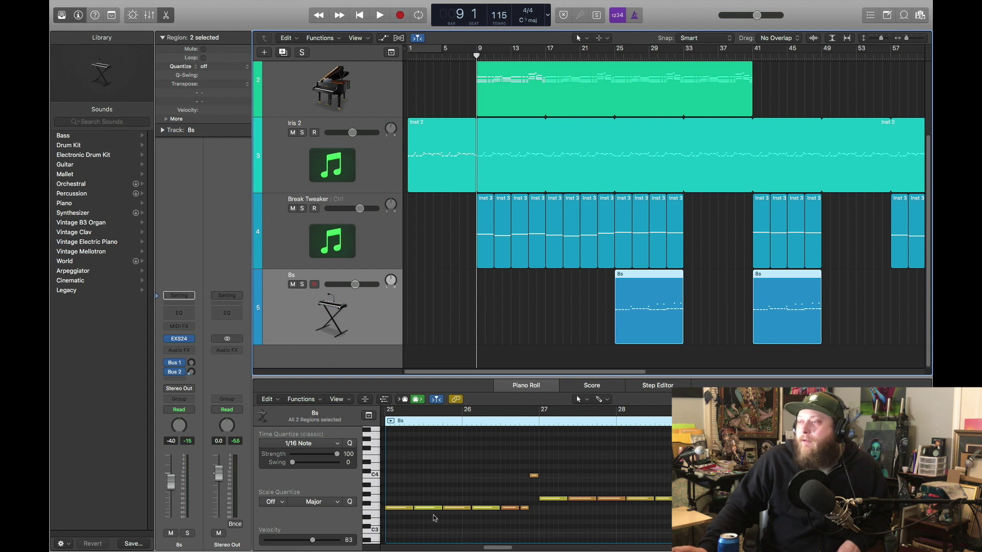
Solo the 8s track and play its first region from bar 25 through to bar 33.
click(614, 55)
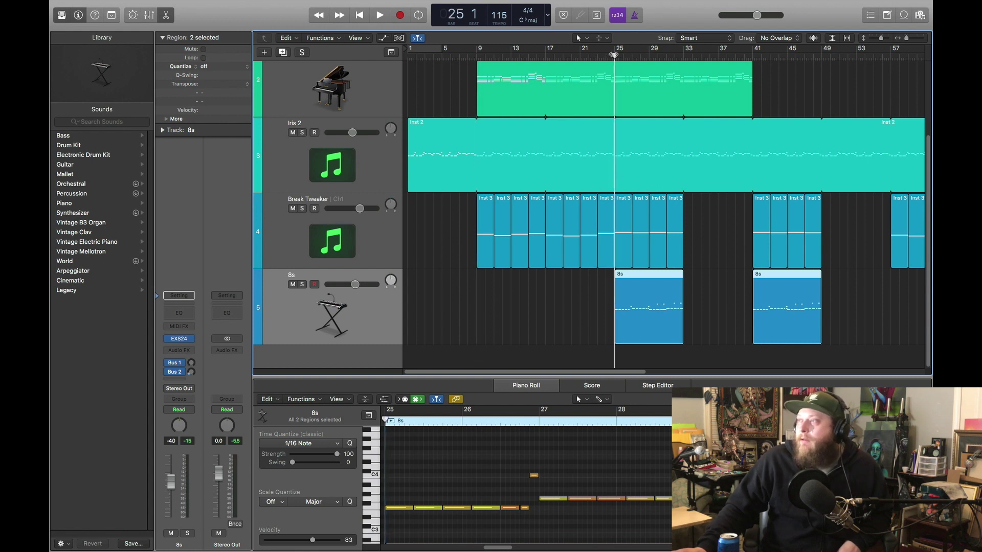
click(303, 284)
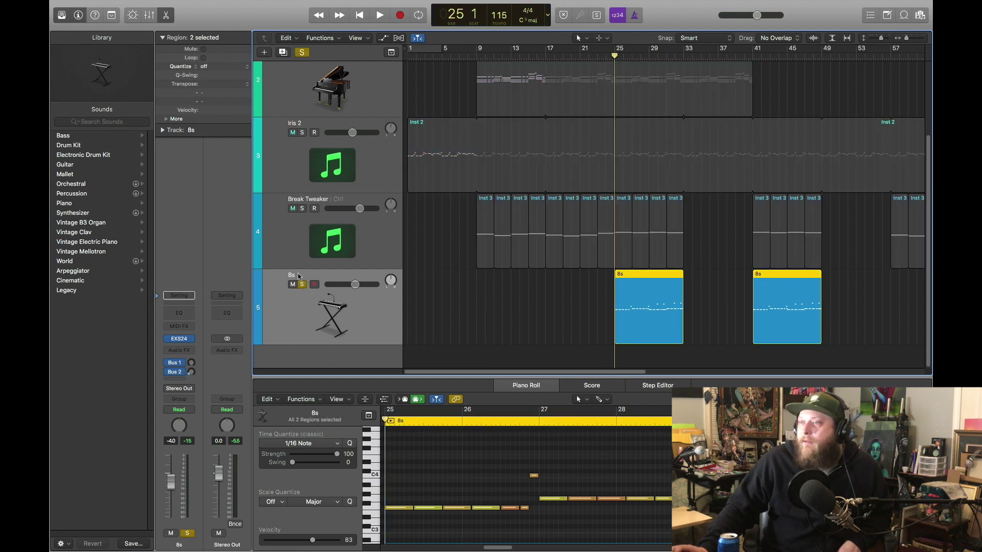
click(379, 16)
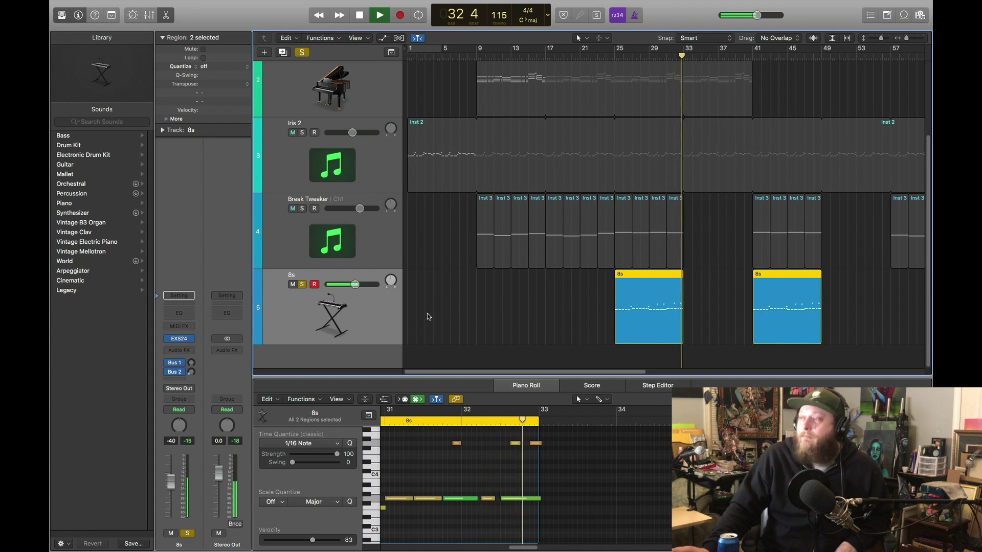
click(357, 19)
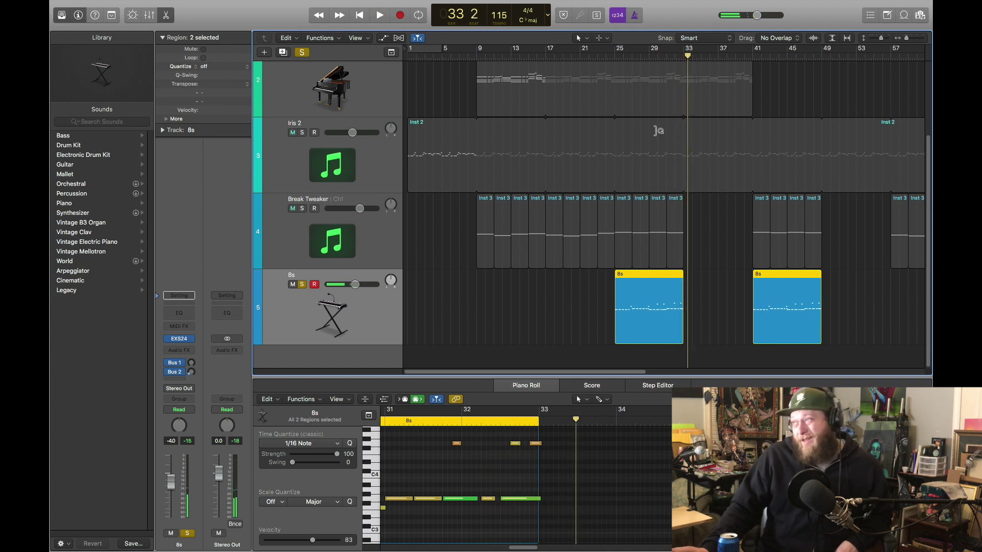
Return the playhead to bar 25, clear the solo, and show the arrangement from its first track.
key(comma)
key(comma)
key(comma)
key(comma)
key(comma)
key(comma)
key(comma)
key(comma)
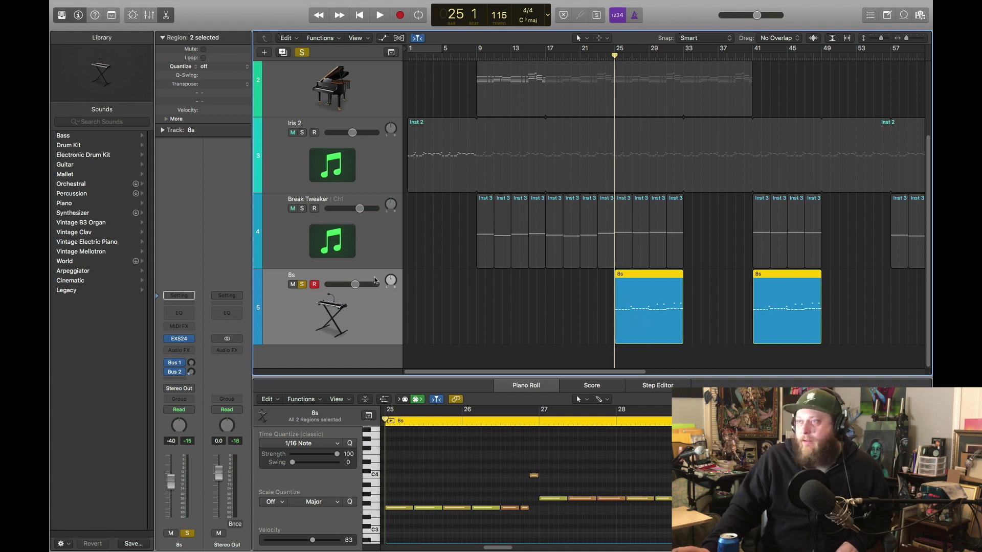
click(303, 54)
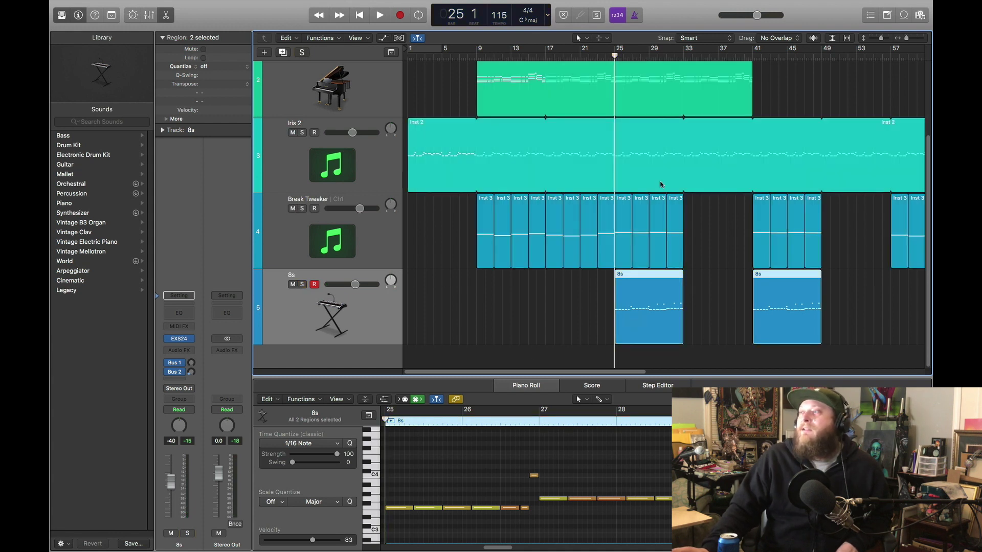
scroll(668, 279, up, 3)
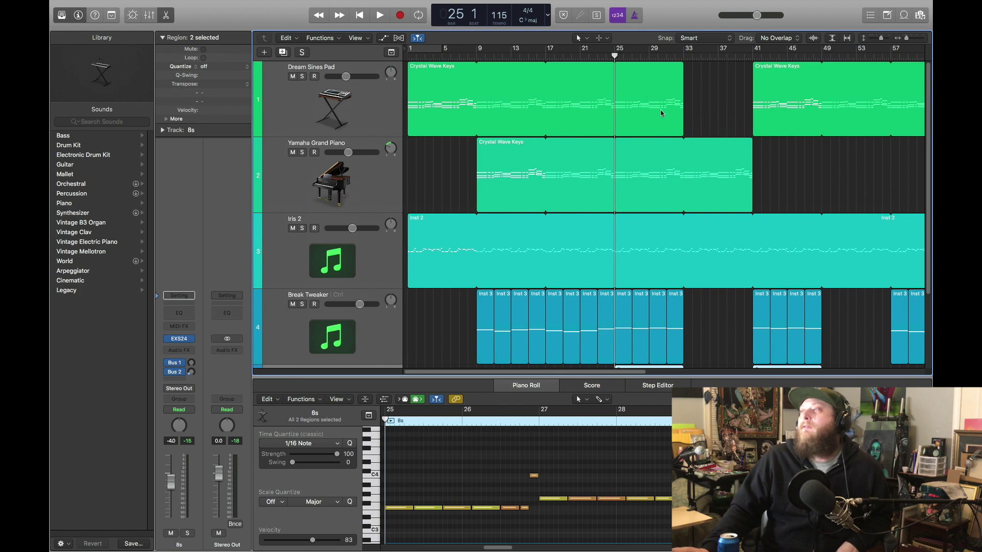